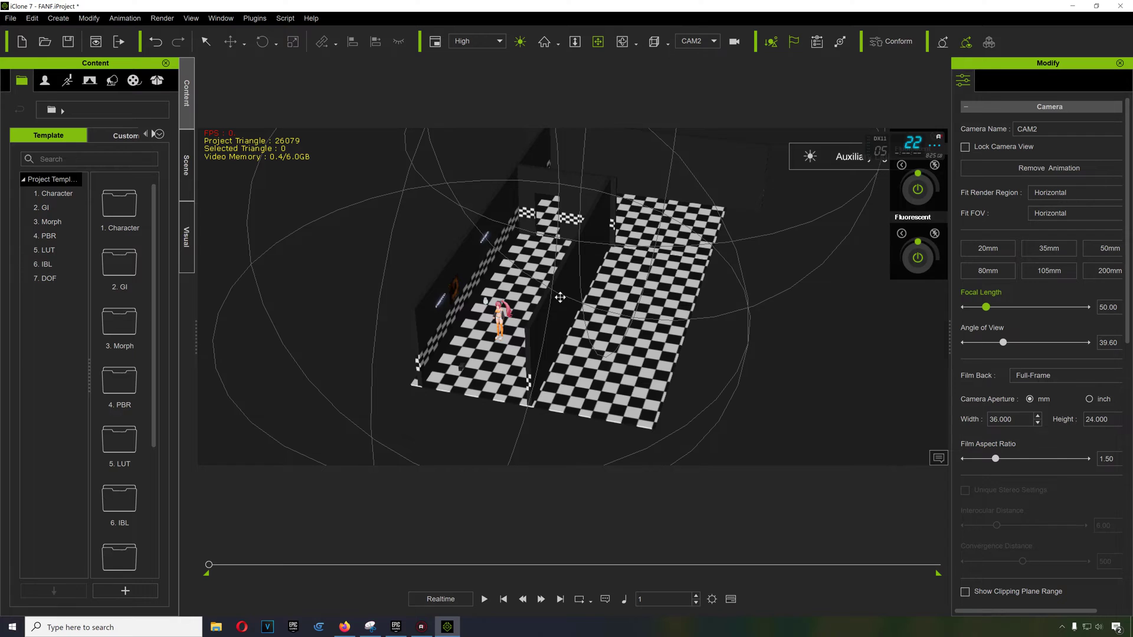
- Examine the layout of the checkered two-corridor set and its lights from several angles
scroll(542, 291, "up", 2)
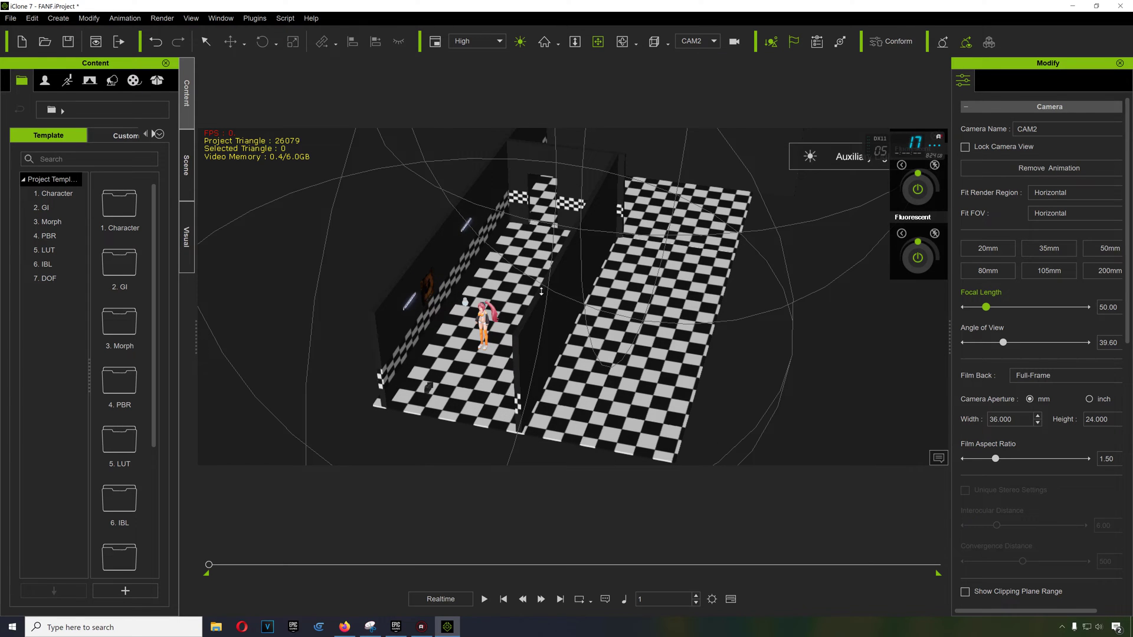
middle_click_drag(542, 291, 558, 315)
scroll(553, 323, "up", 2)
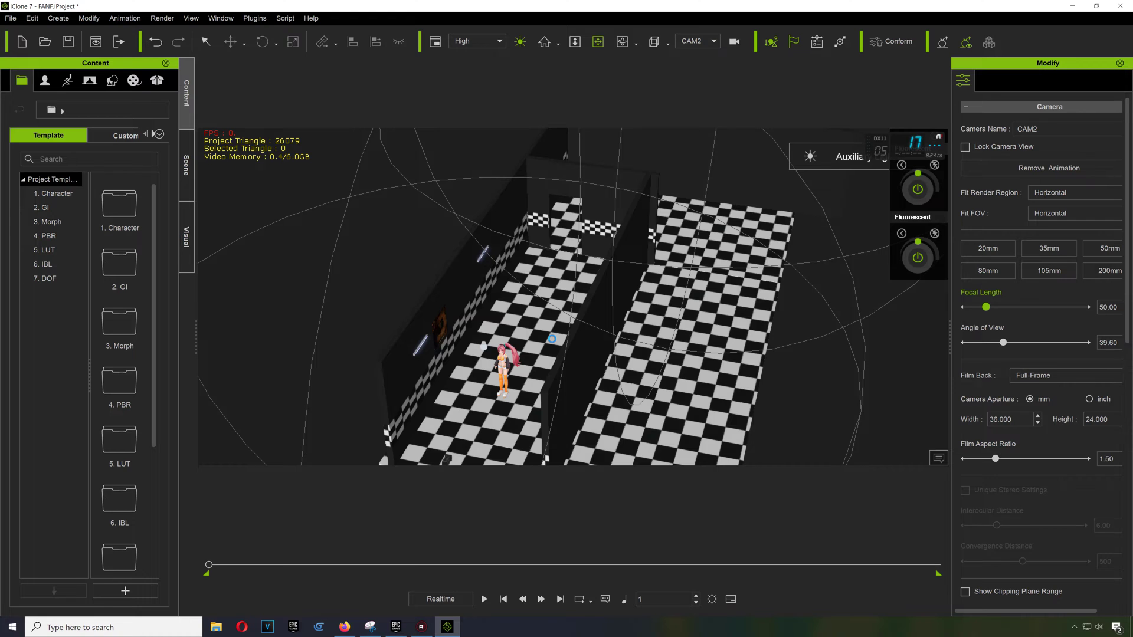
middle_click_drag(551, 340, 549, 322)
mouse_move(549, 322)
right_mouse_down()
mouse_move(700, 304)
mouse_move(504, 308)
mouse_move(567, 323)
right_mouse_up()
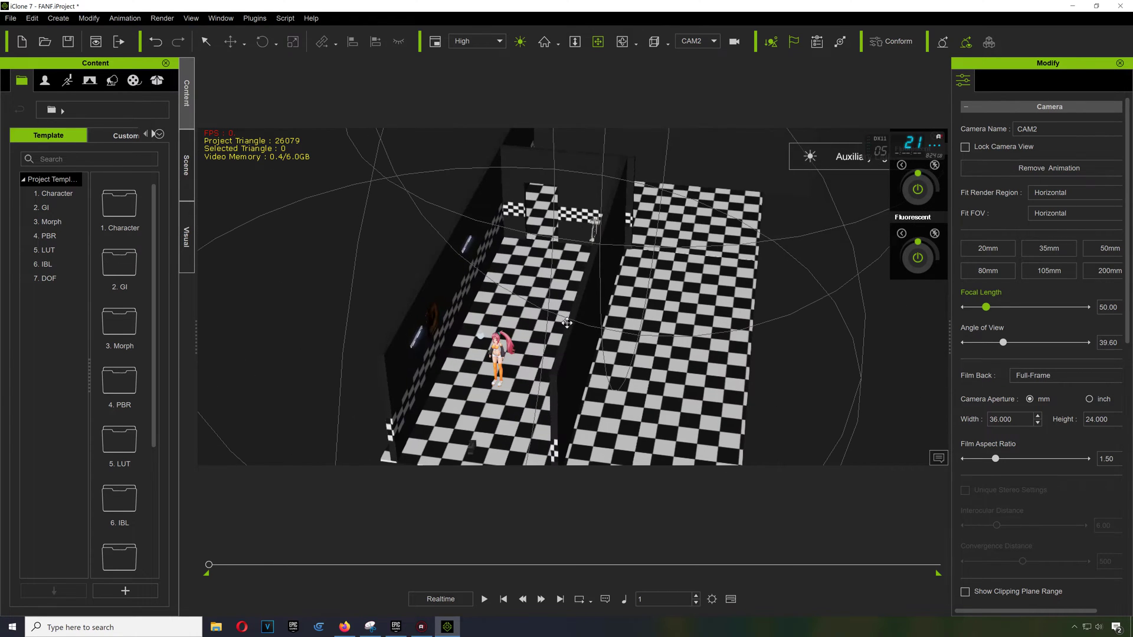
right_click_drag(571, 370, 553, 343)
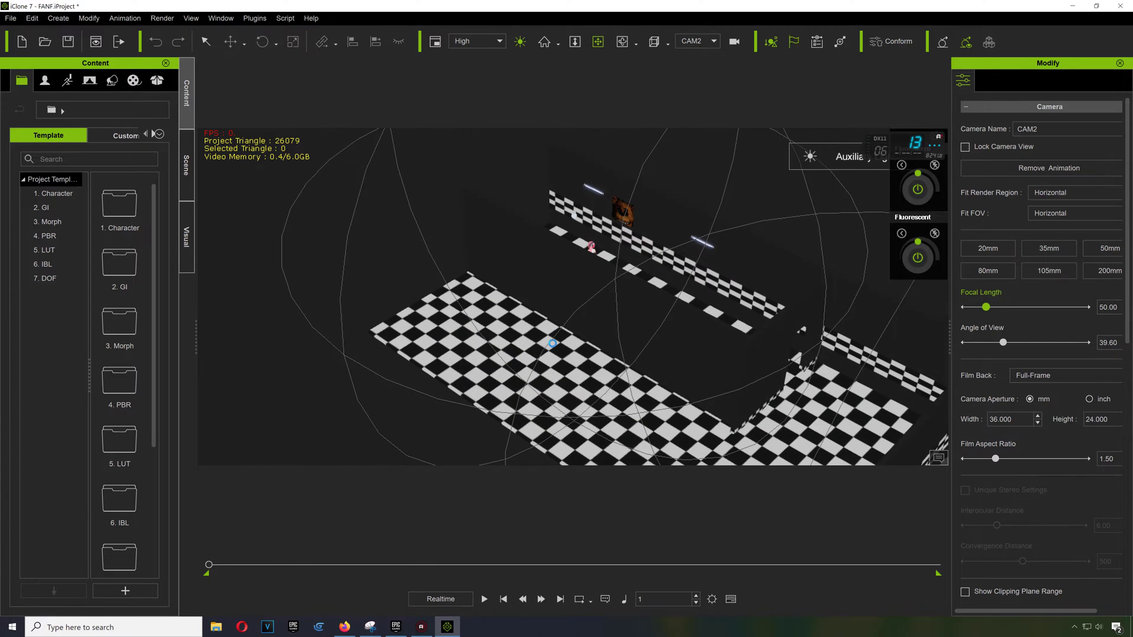
right_click_drag(539, 300, 602, 346)
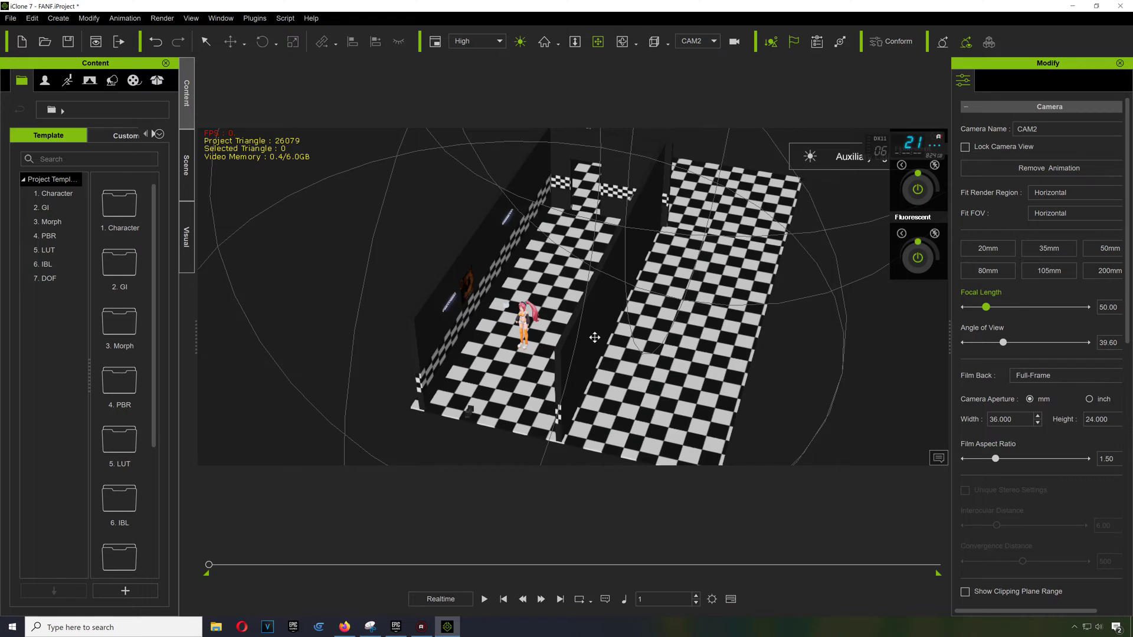
right_click_drag(595, 338, 515, 392)
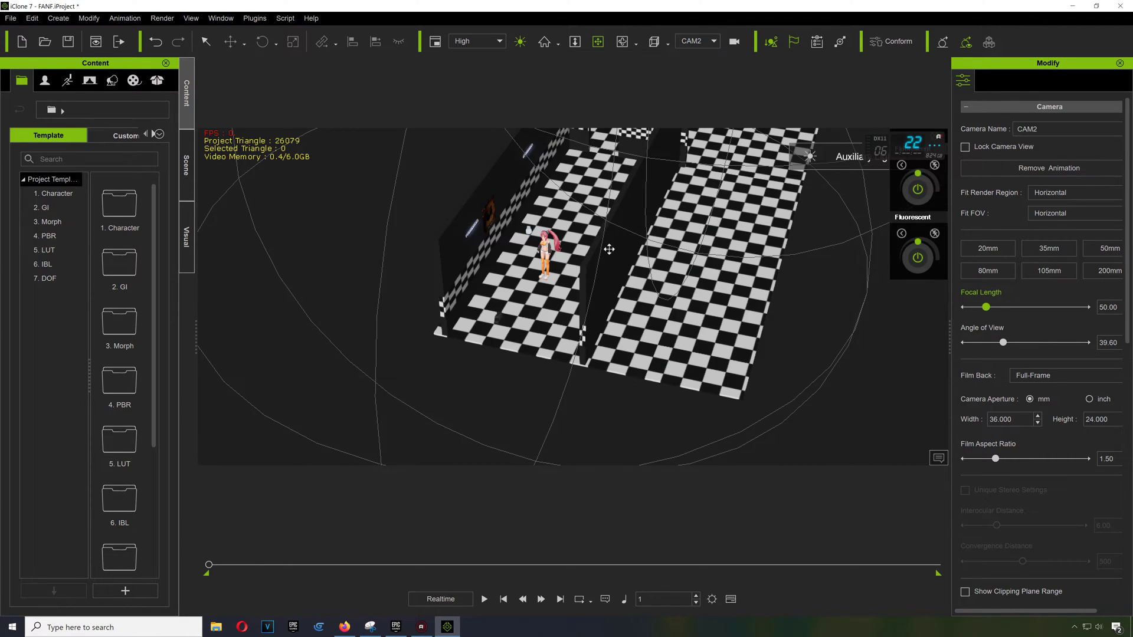
right_click_drag(491, 349, 622, 339)
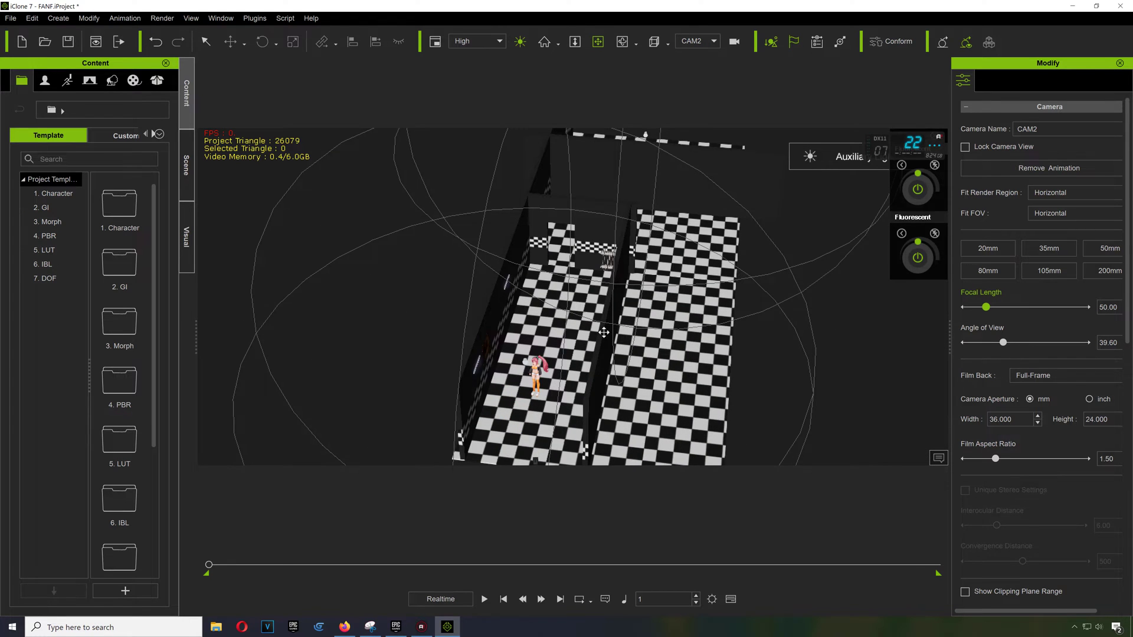
- Turn off the scene's auxiliary light so only the set's own lights illuminate the corridors
left_click_drag(604, 332, 573, 319)
left_click(520, 42)
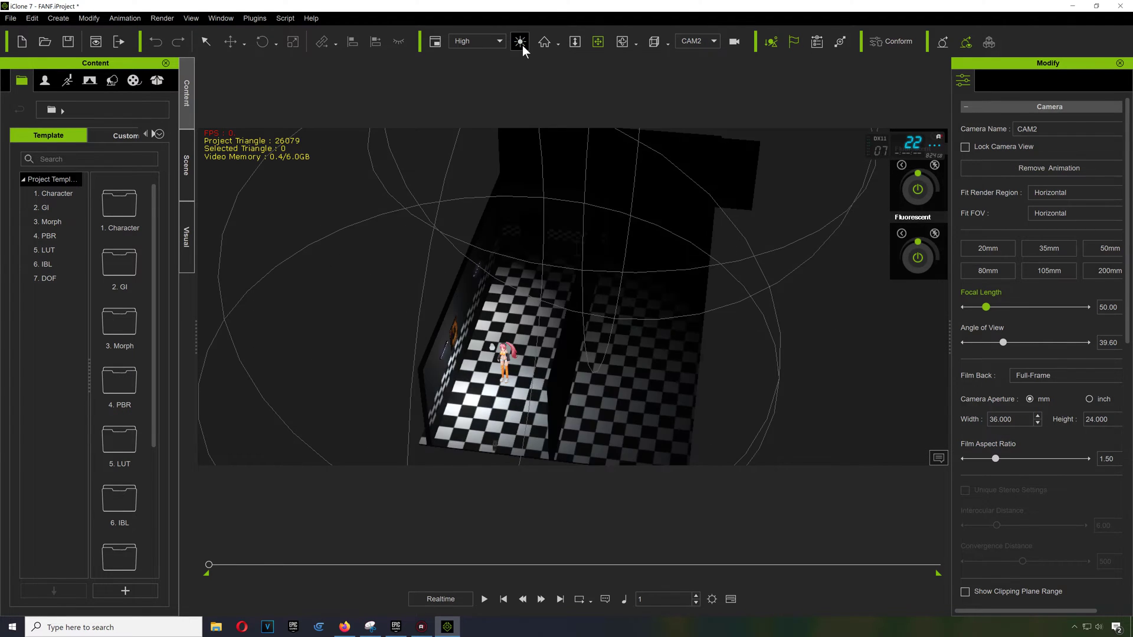
right_click_drag(604, 354, 590, 195)
scroll(489, 367, "up", 5)
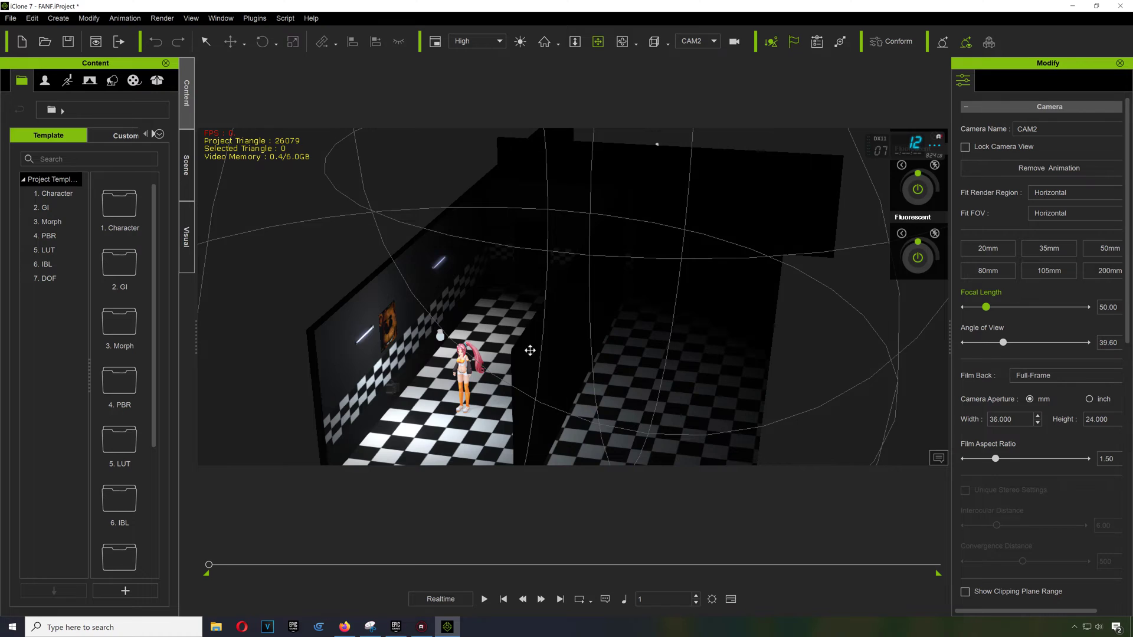
- View the scene through CAM2 and CAM1 to compare their framing
left_click(713, 42)
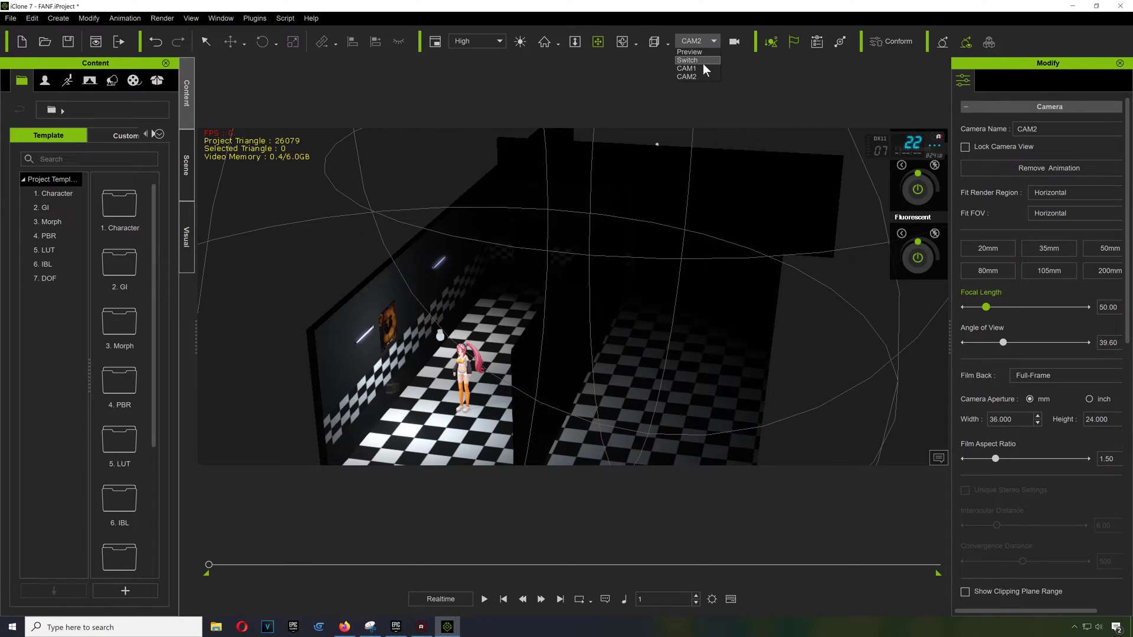
left_click(690, 76)
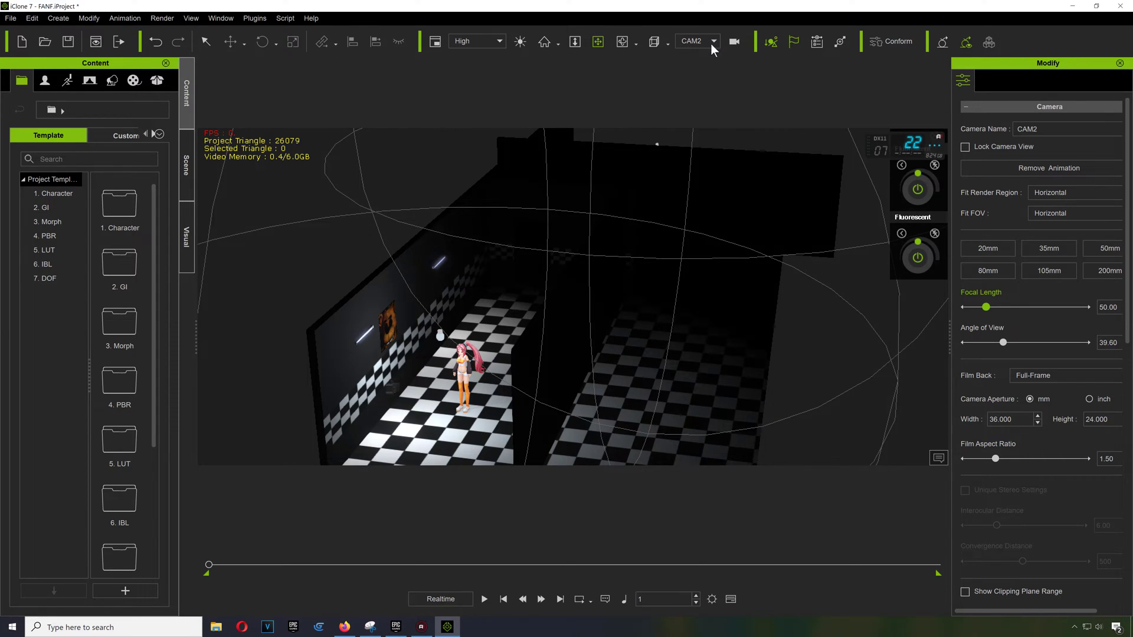
left_click(713, 42)
left_click(700, 69)
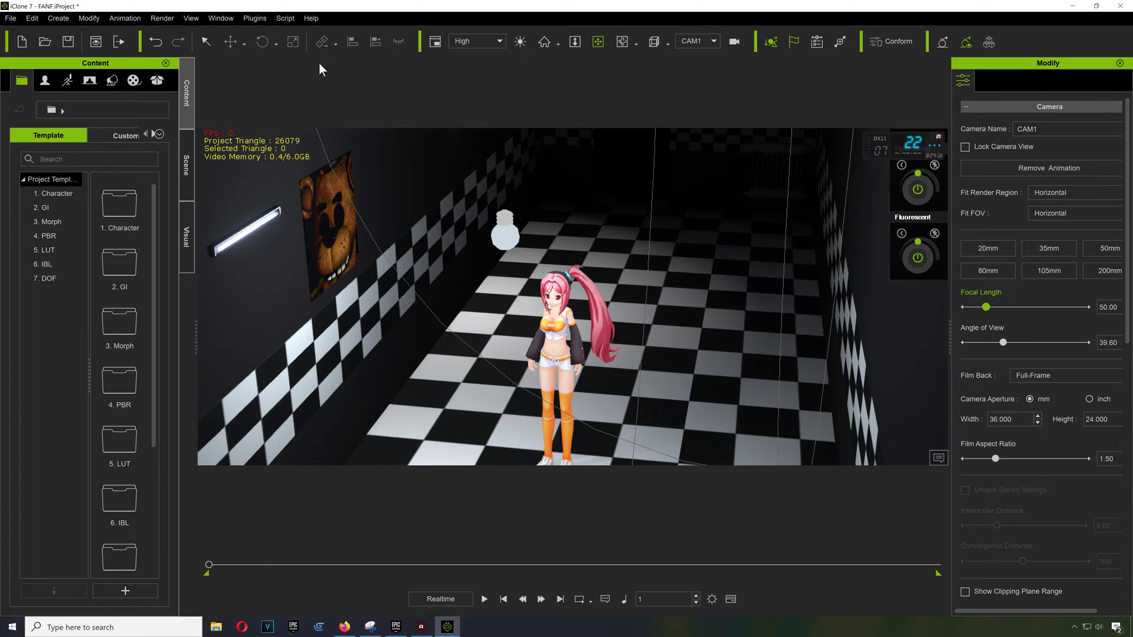
left_click(60, 19)
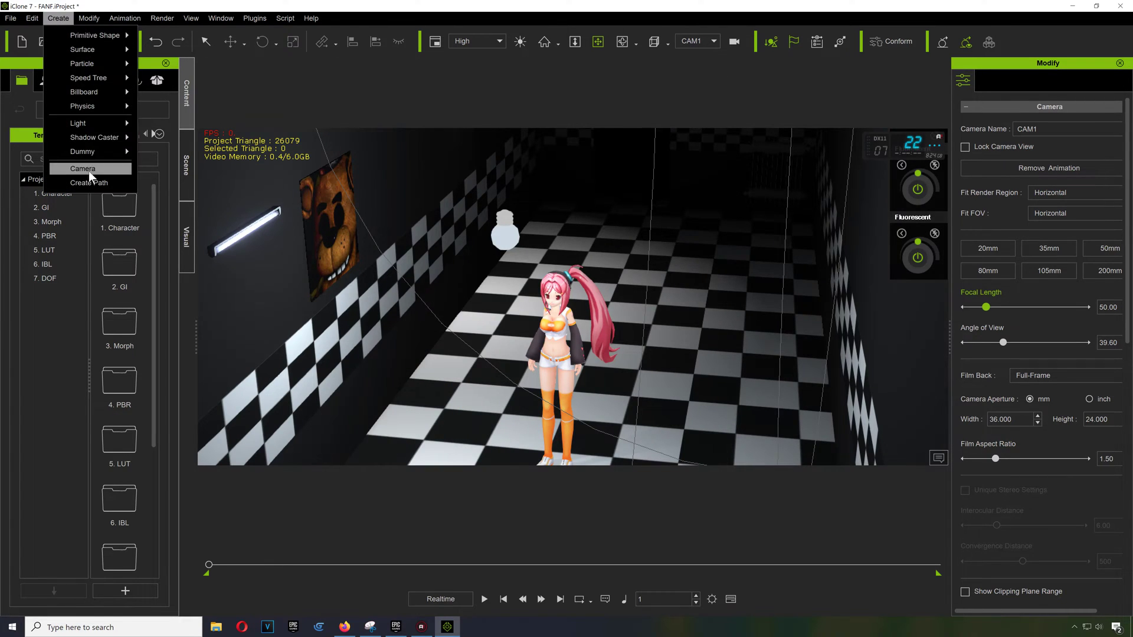
- Switch to the Preview camera and frame the dark, empty corridor beside the one with the character
left_click(706, 45)
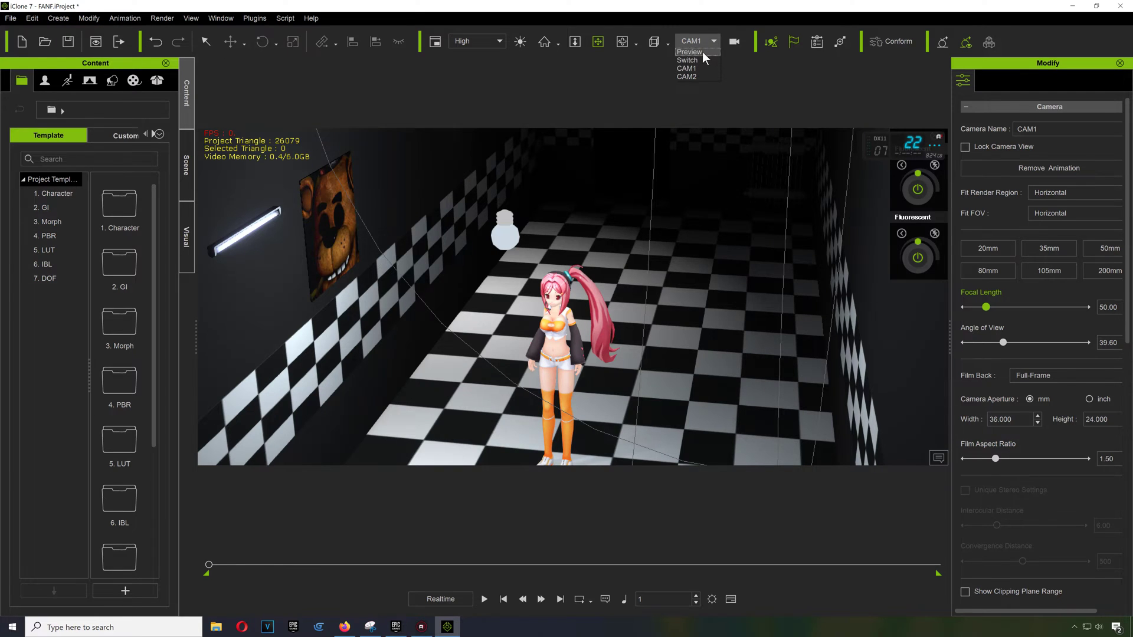
left_click(702, 52)
scroll(617, 256, "down", 10)
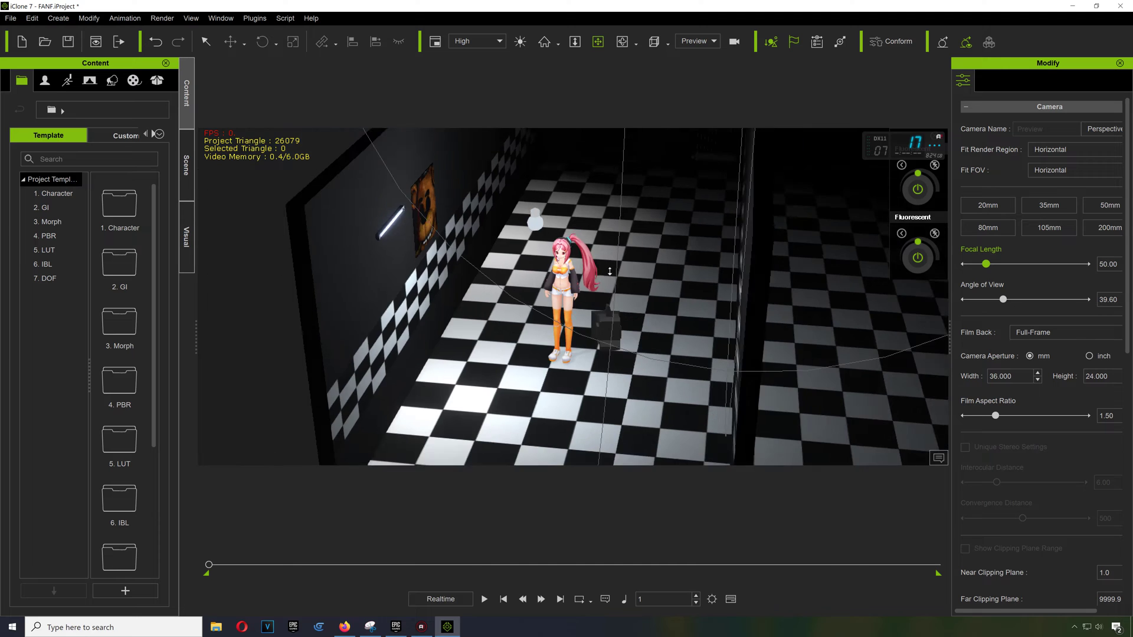
left_click_drag(794, 302, 652, 289)
scroll(653, 289, "up", 5)
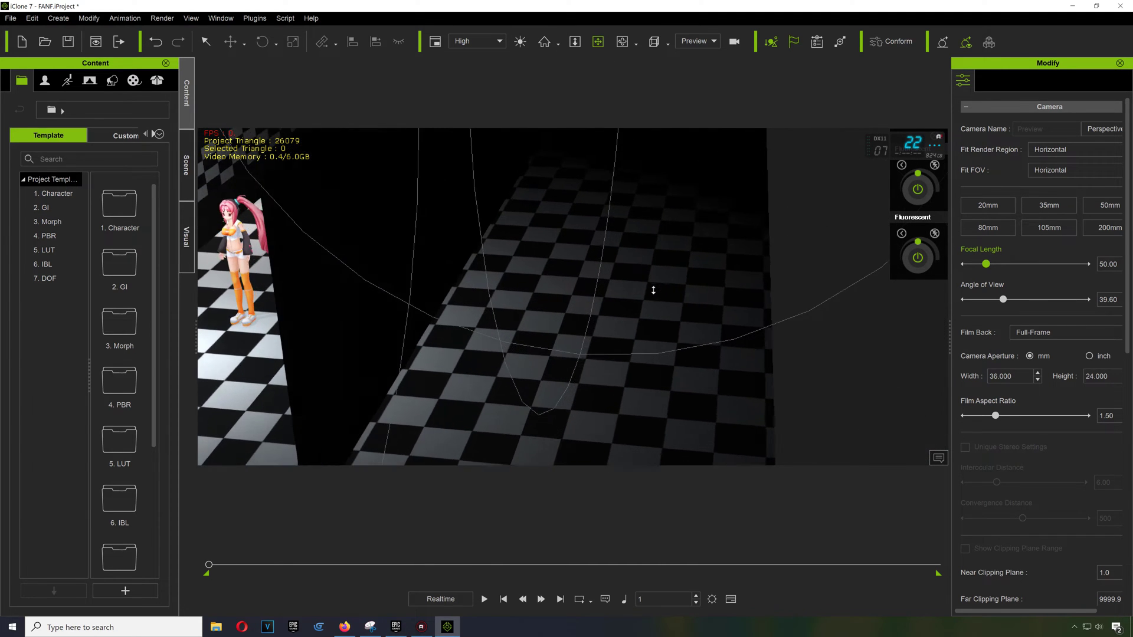
left_click_drag(618, 254, 592, 267)
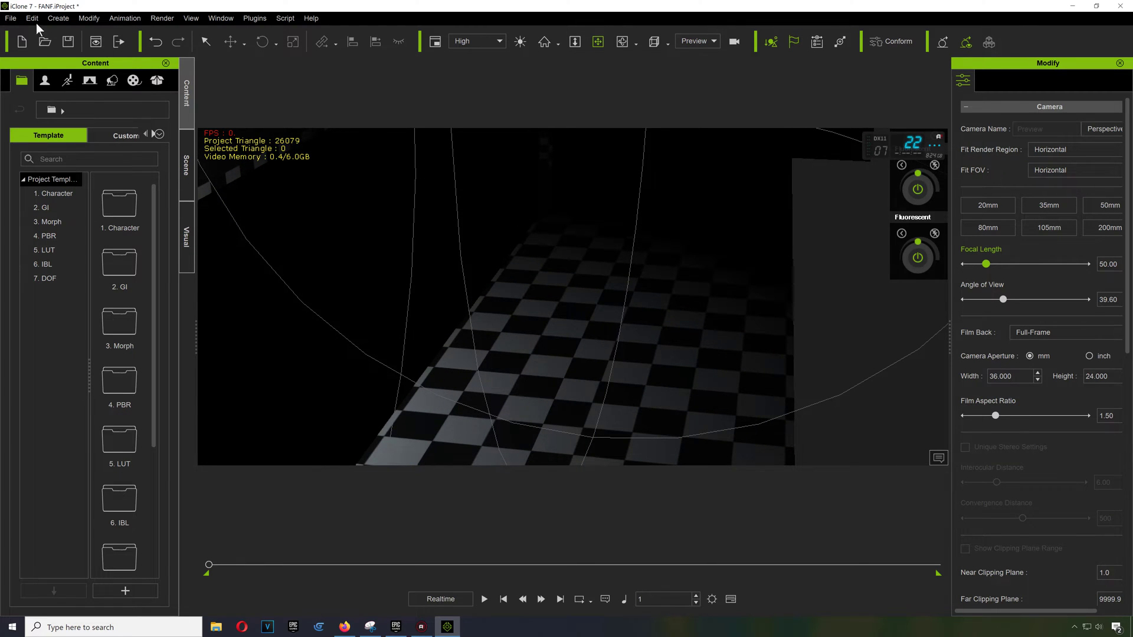
- Create a new camera from the current view of the empty corridor
left_click(60, 19)
left_click(102, 168)
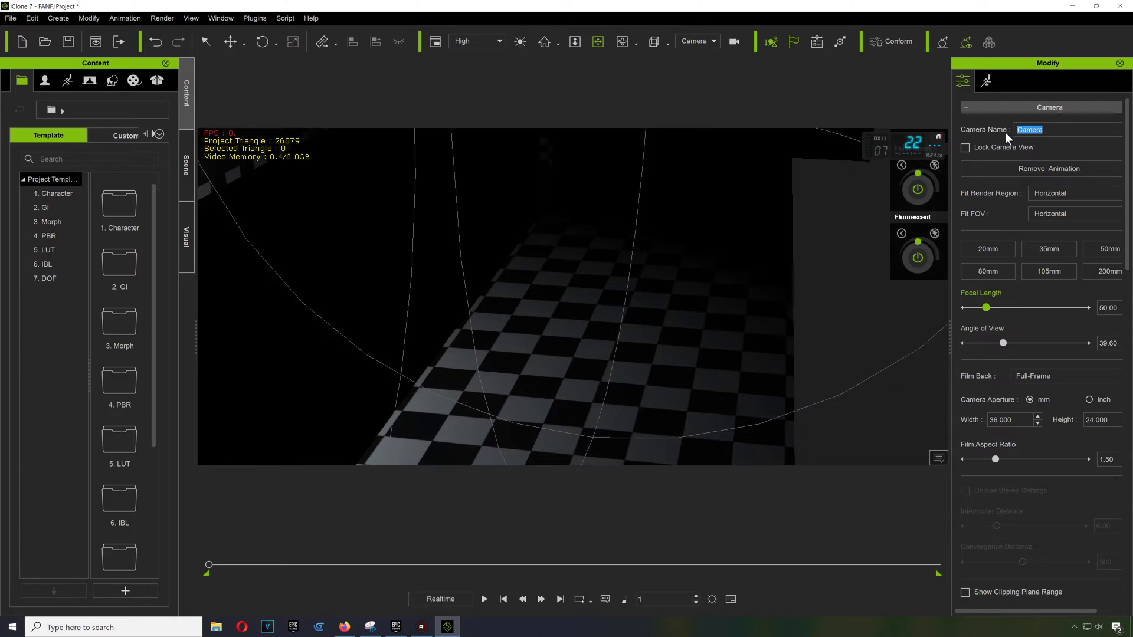
type("Camera4")
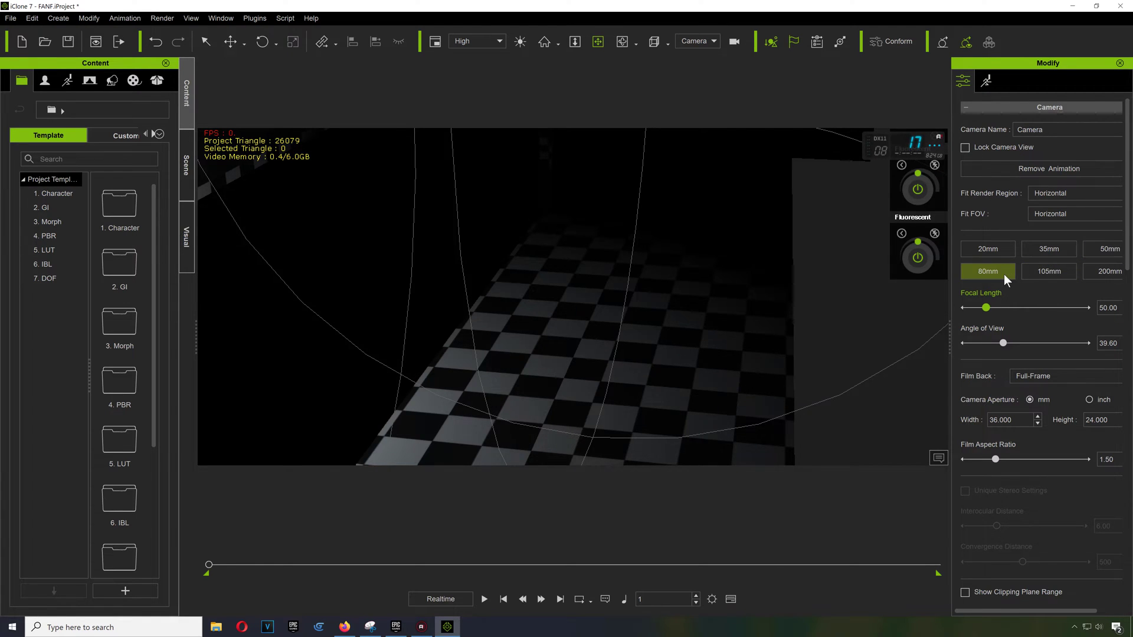
- Try the 35 mm and 105 mm lenses on the new camera and return its focal length to 50 mm
left_click(1046, 249)
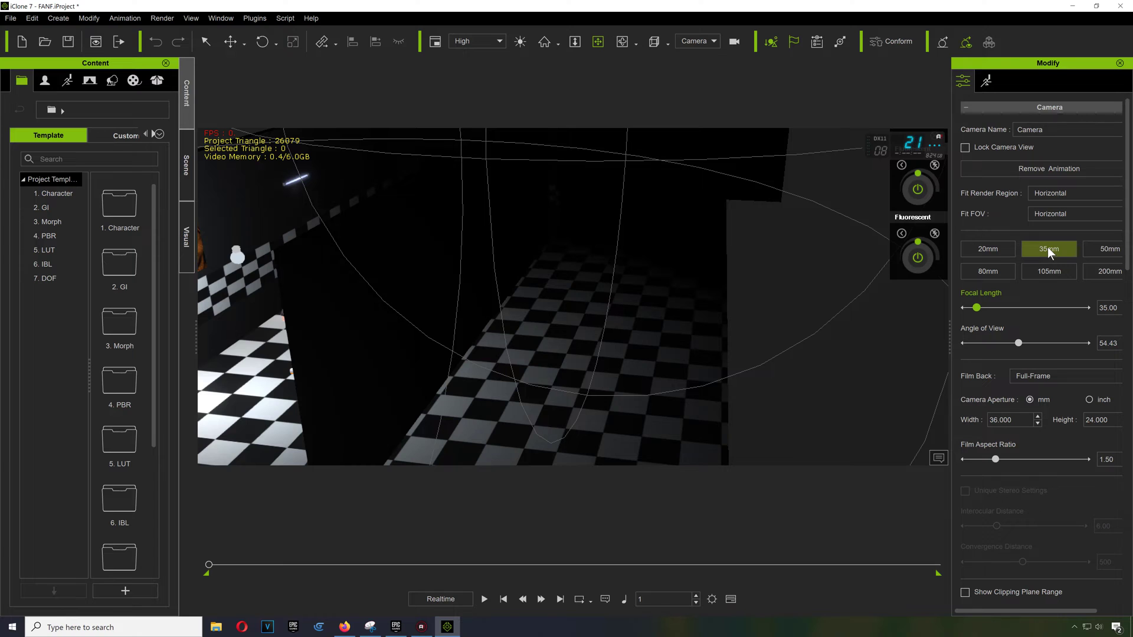
left_click_drag(574, 268, 589, 291)
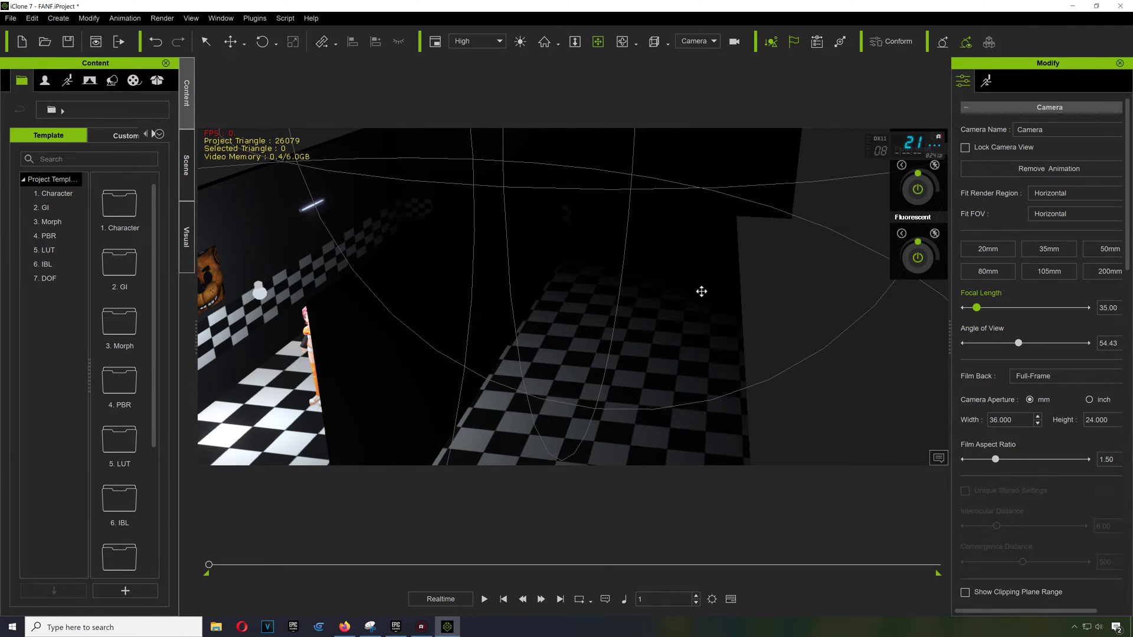
mouse_move(1018, 343)
left_mouse_down()
mouse_move(1029, 343)
mouse_move(1004, 343)
left_mouse_up()
left_click(1044, 275)
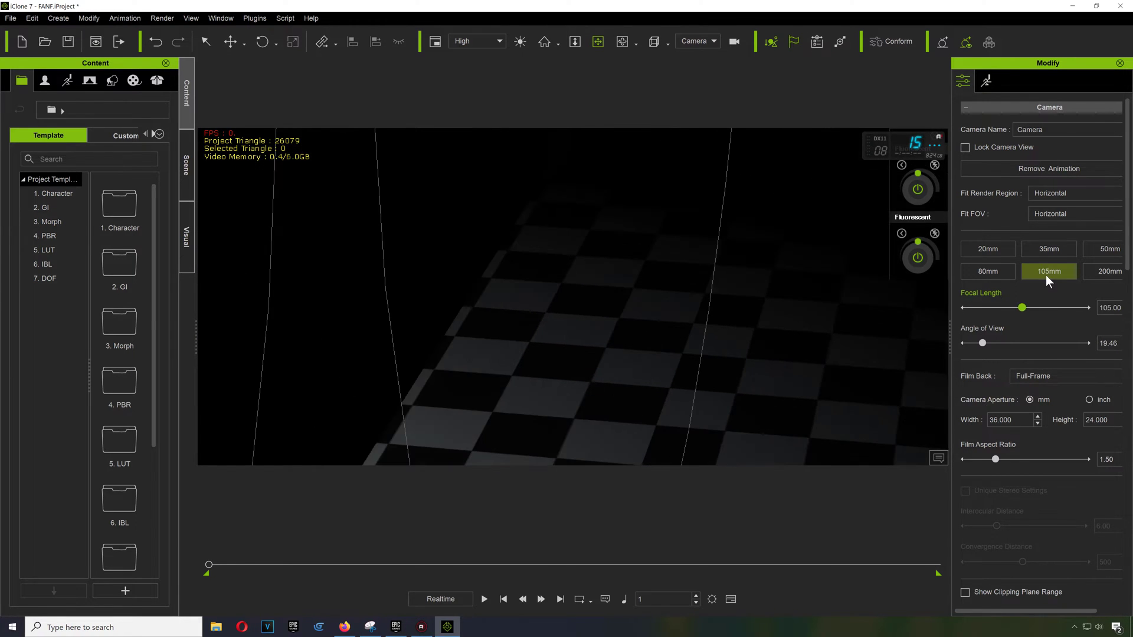
left_click(1106, 248)
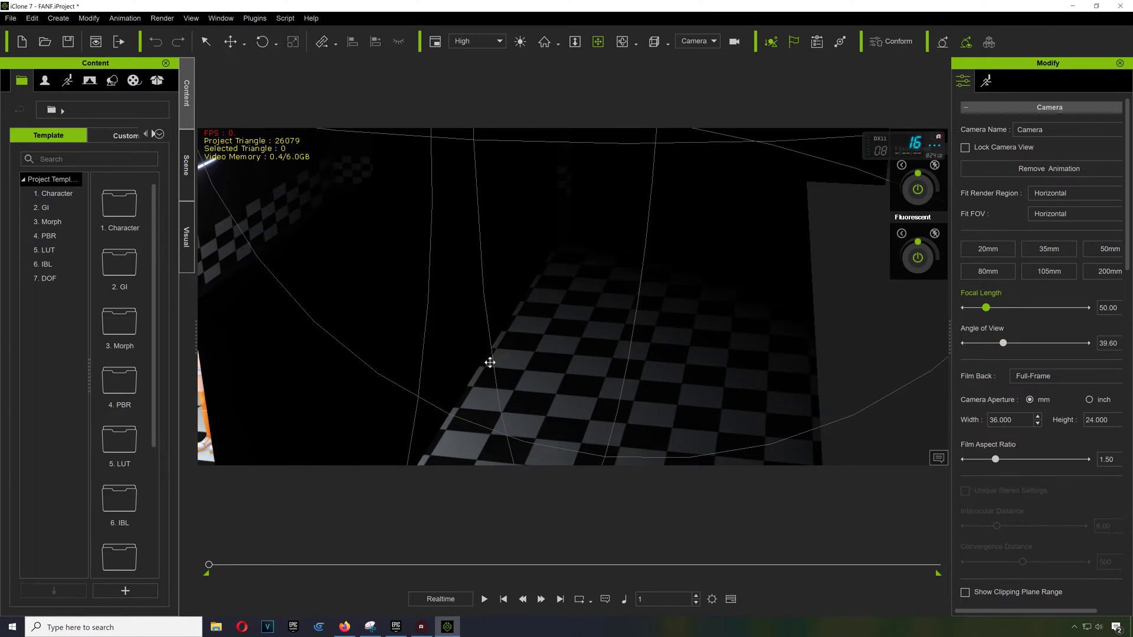
- Aim the new camera at the pink-haired character and show the animation templates in the content library
left_click_drag(422, 286, 521, 323)
right_click_drag(542, 234, 519, 342)
right_click_drag(562, 286, 537, 322)
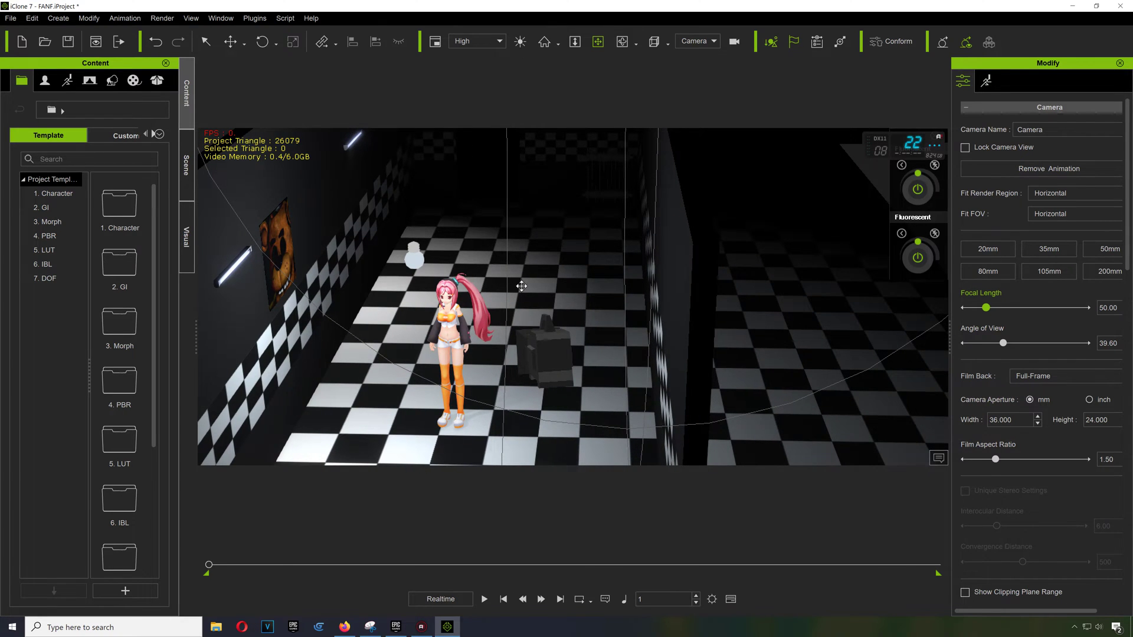
left_click(47, 84)
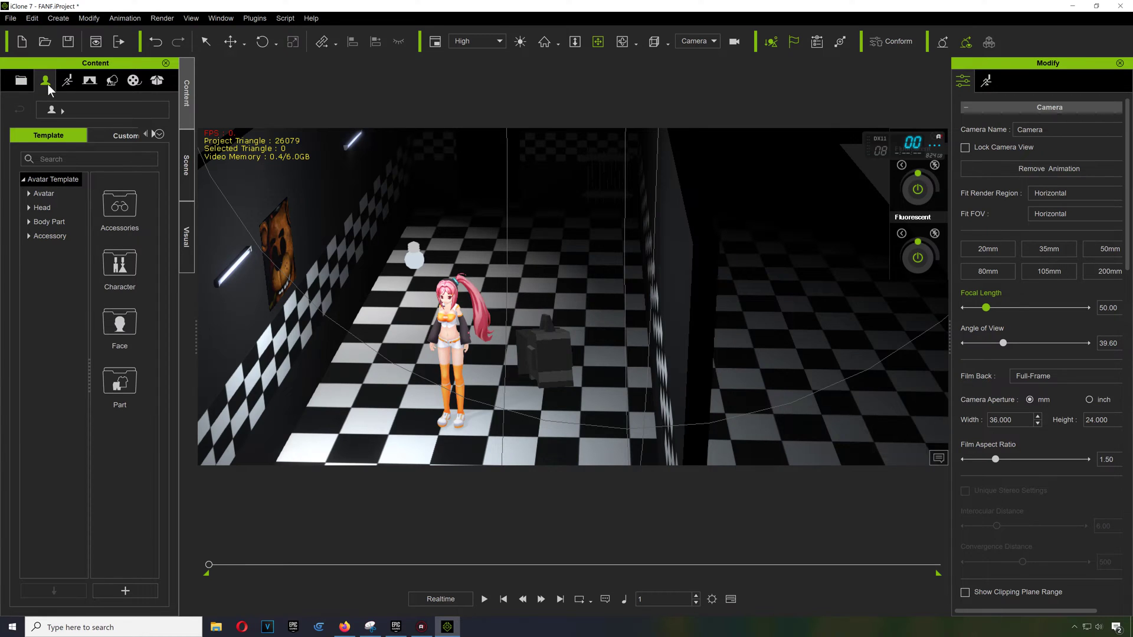
left_click(69, 83)
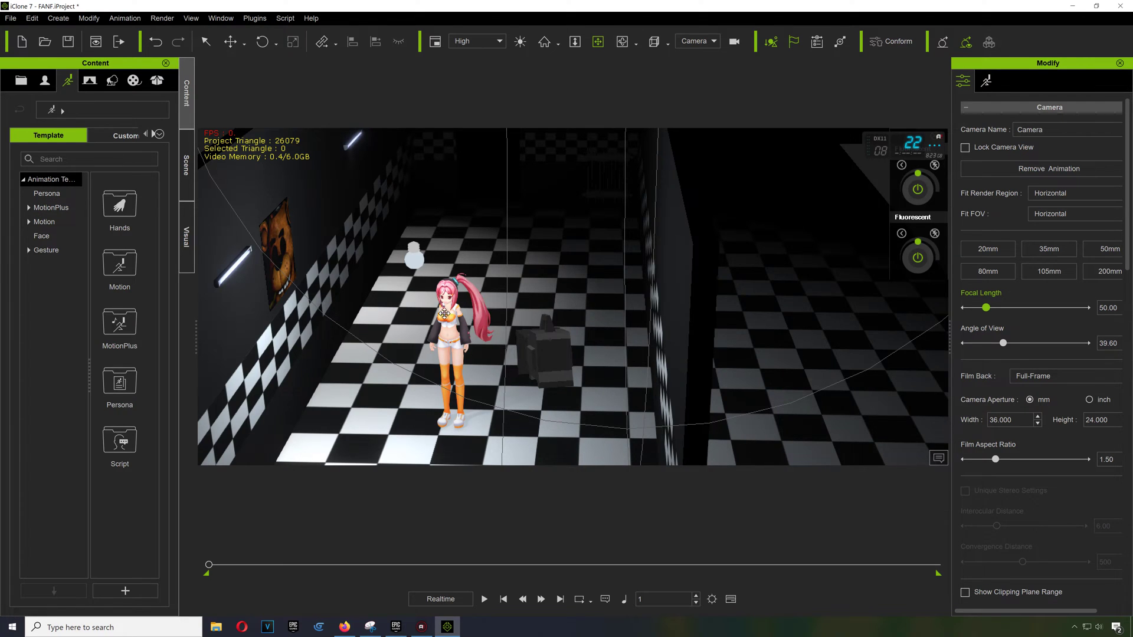
- Examine the pink-haired character in the lit corridor, both up close and from farther back
left_click_drag(555, 272, 464, 298)
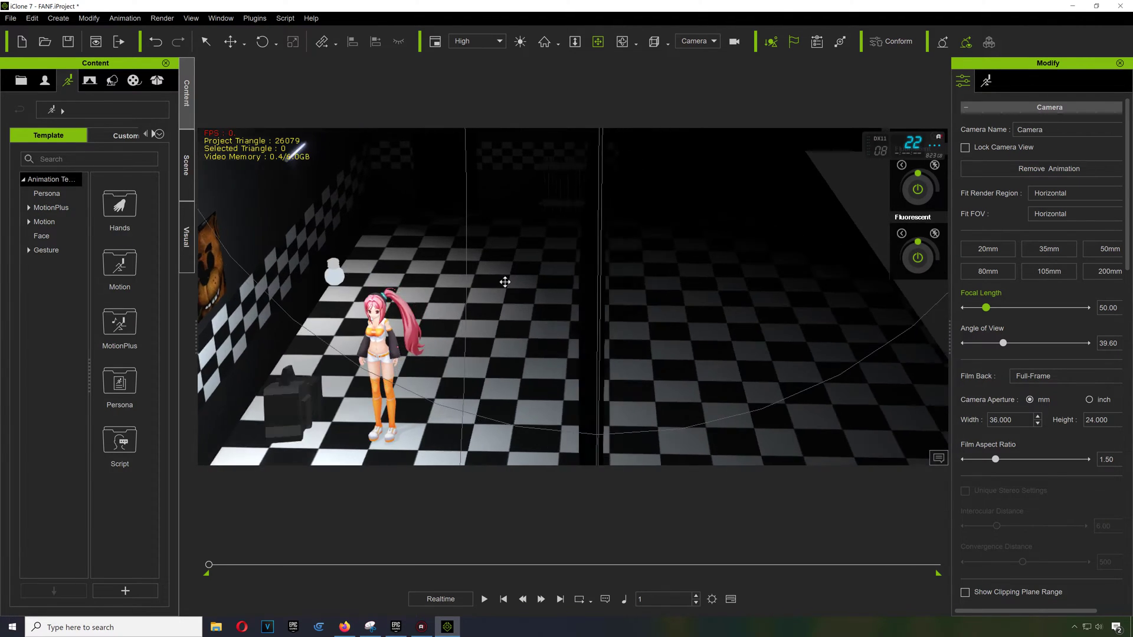
mouse_move(463, 298)
right_mouse_down()
mouse_move(506, 296)
mouse_move(539, 269)
mouse_move(457, 318)
right_mouse_up()
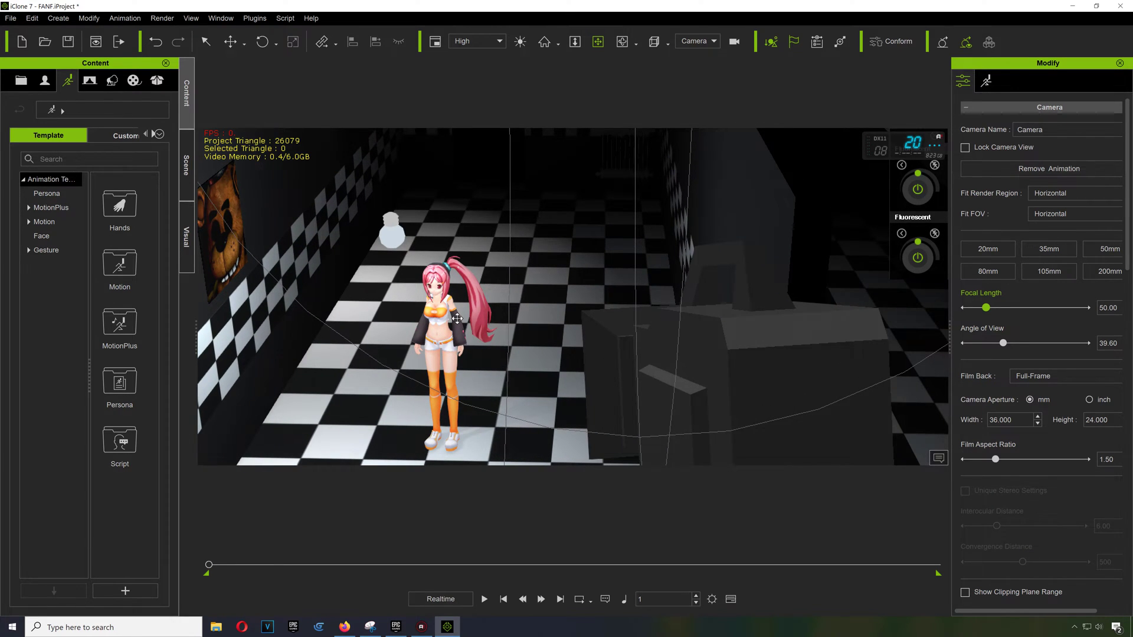
right_click_drag(455, 319, 545, 295)
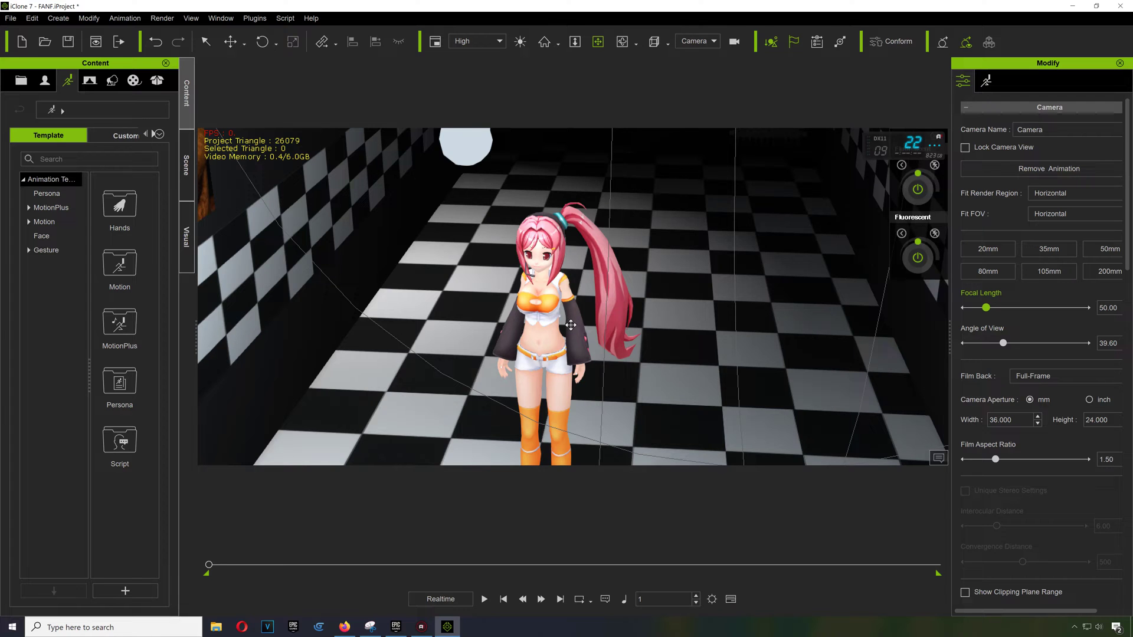
scroll(547, 281, "up", 5)
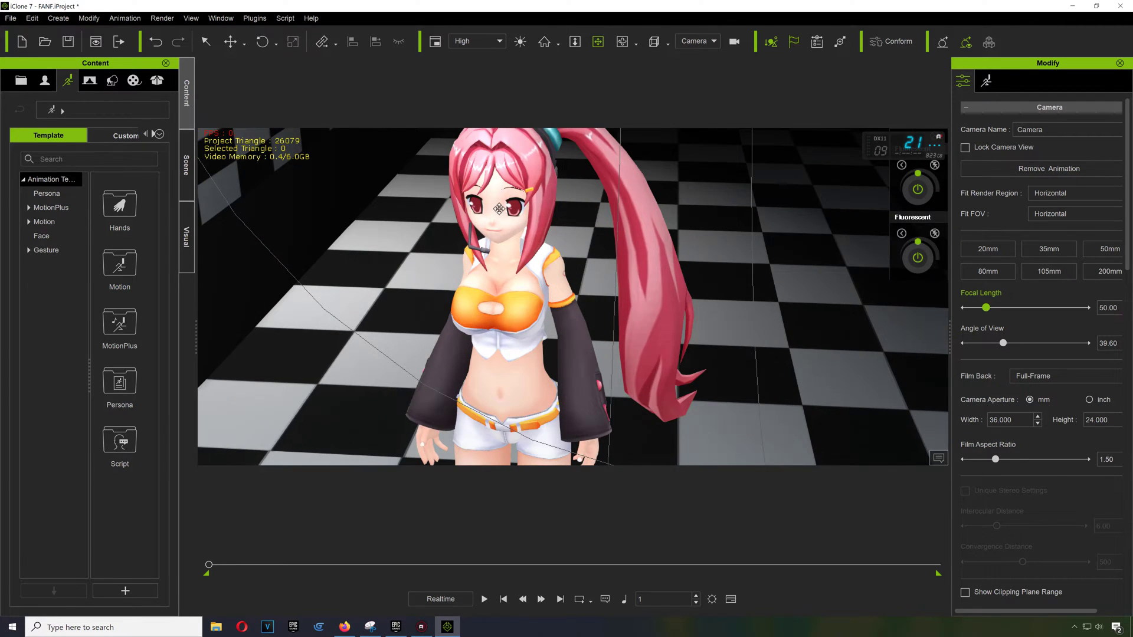
left_click_drag(499, 209, 506, 241)
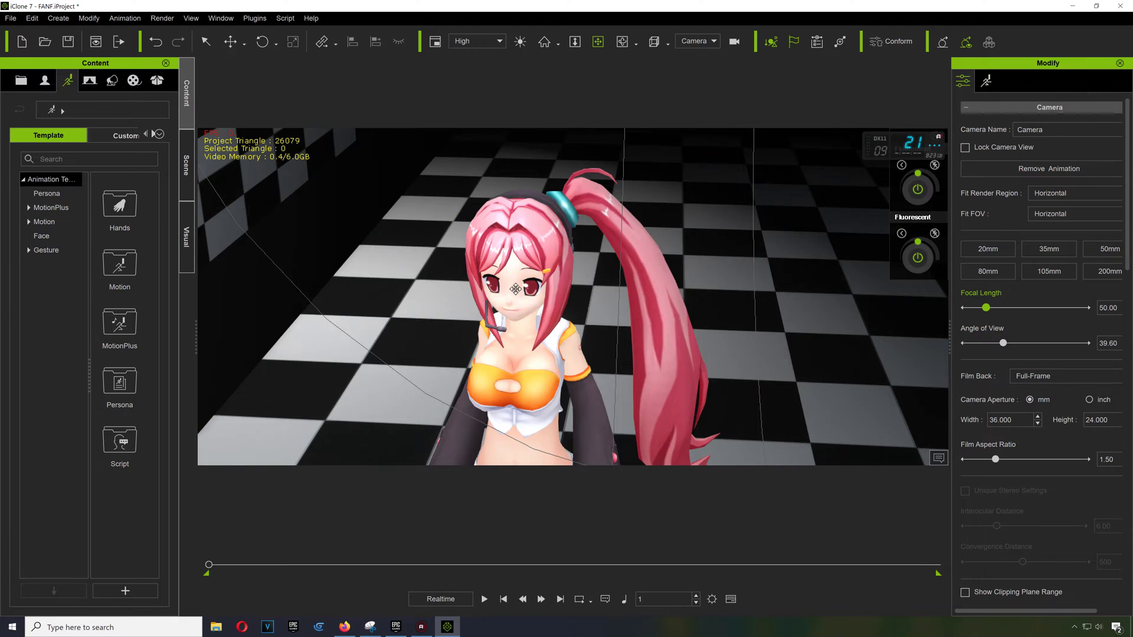
scroll(519, 319, "down", 3)
scroll(539, 341, "down", 1)
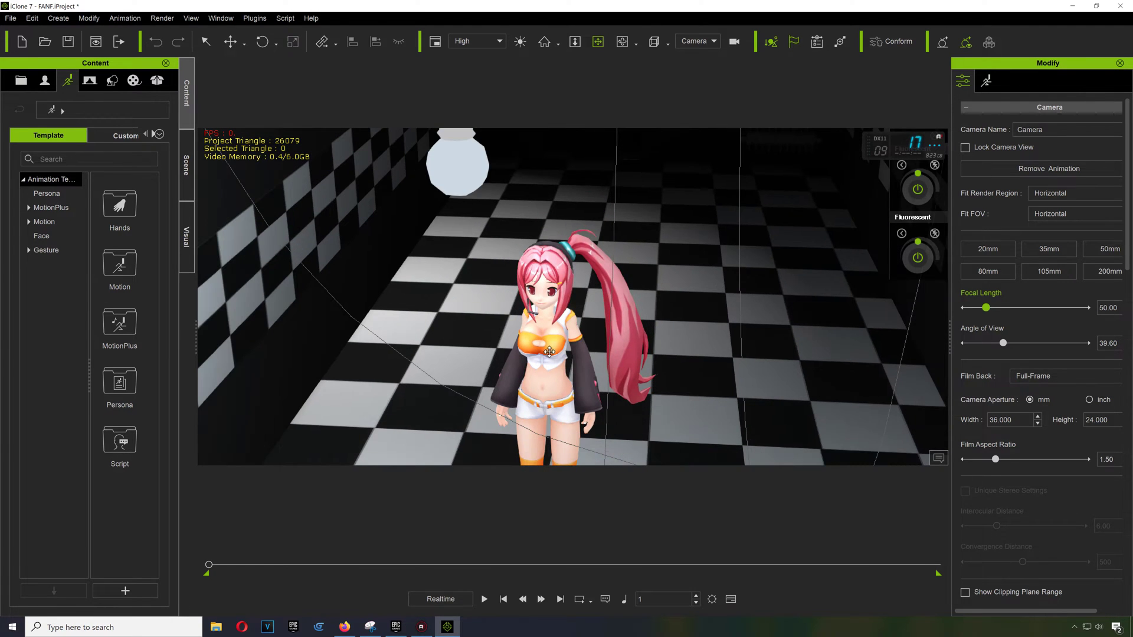
left_click_drag(565, 382, 327, 369)
right_click_drag(326, 368, 534, 378)
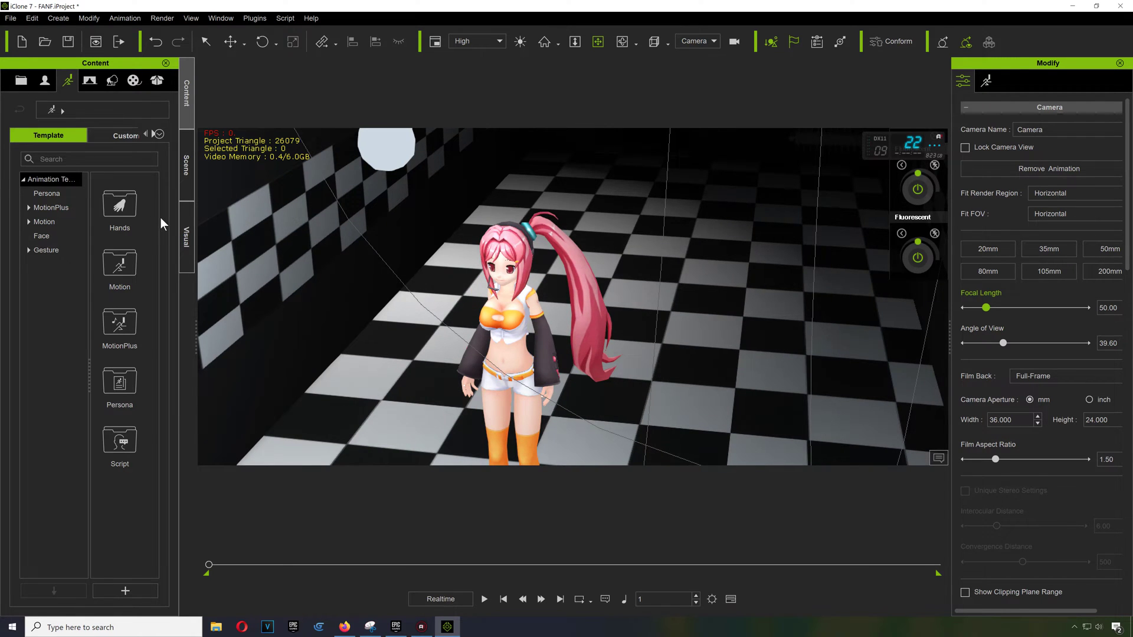
scroll(614, 313, "down", 5)
left_click_drag(614, 313, 594, 316)
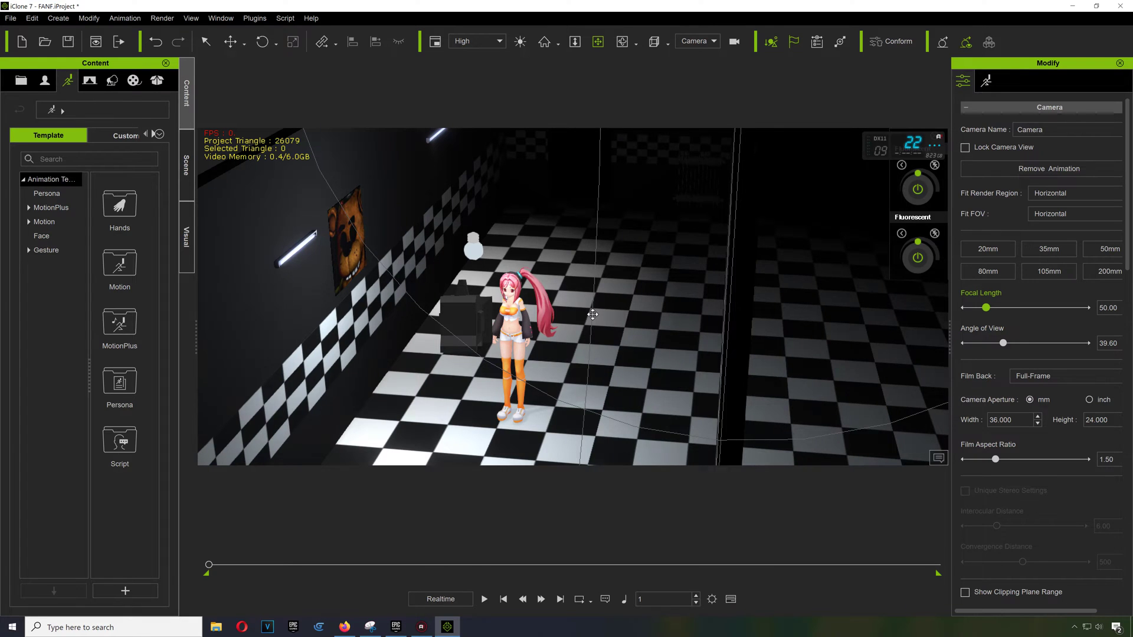
left_click_drag(592, 315, 564, 312)
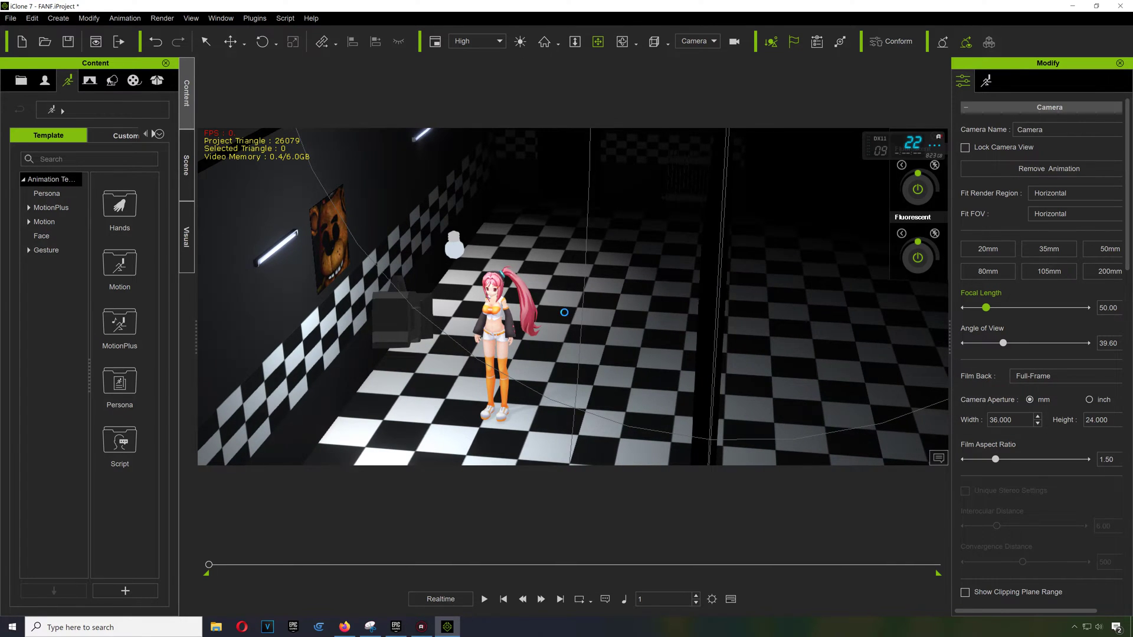
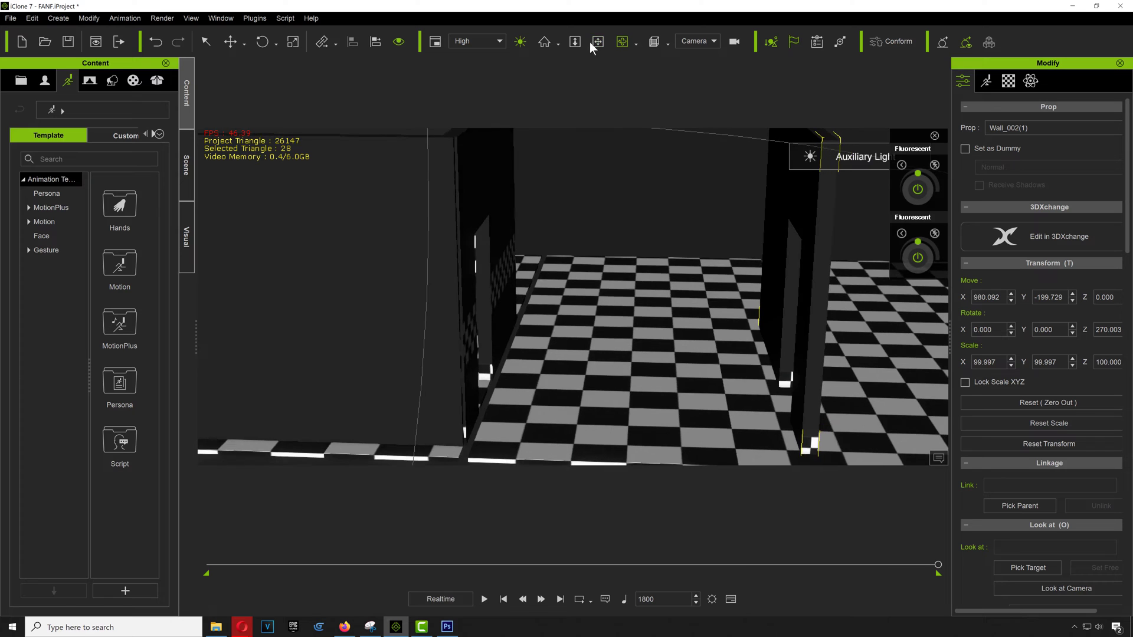
- Rename the newest camera OFFICE in the scene list
left_click_drag(625, 239, 610, 254)
left_click(58, 18)
left_click(10, 19)
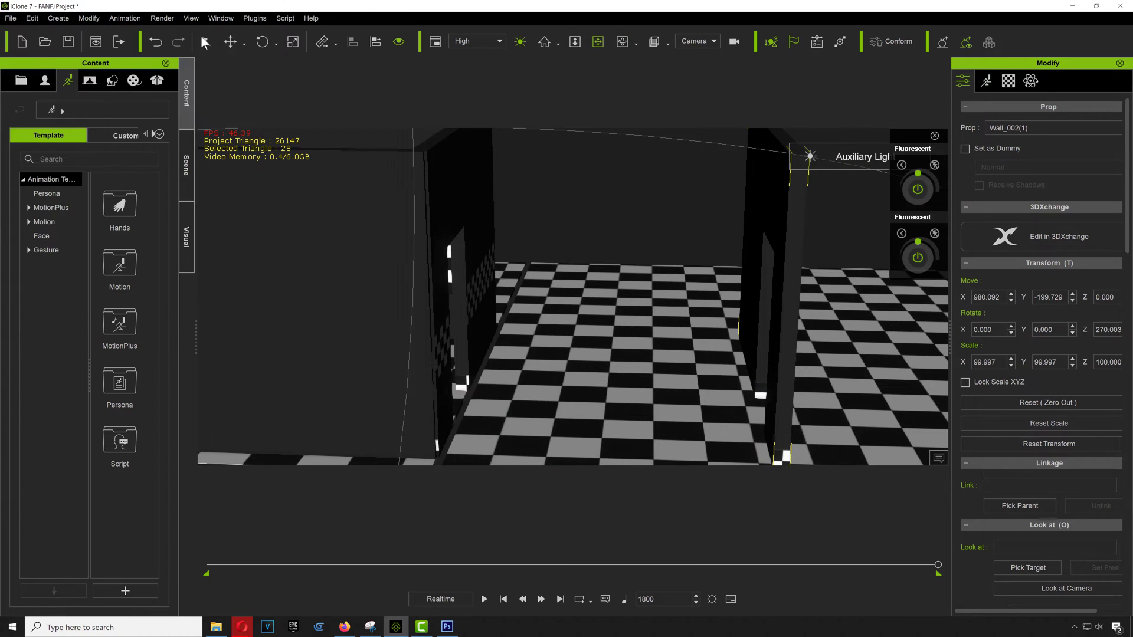
left_click(185, 171)
left_click(50, 412)
left_click_drag(60, 107, 96, 107)
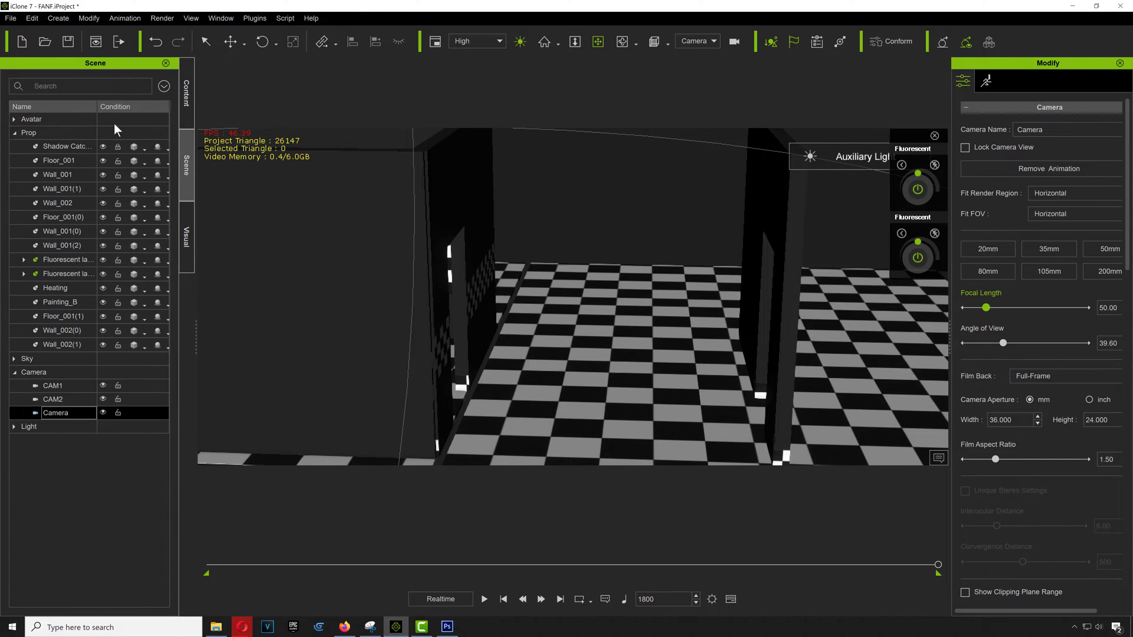
type("OFFICE")
key("Return")
- Try the 35 mm lens, set the OFFICE camera to 20 mm, and bring its view into the empty office room
left_click(1049, 249)
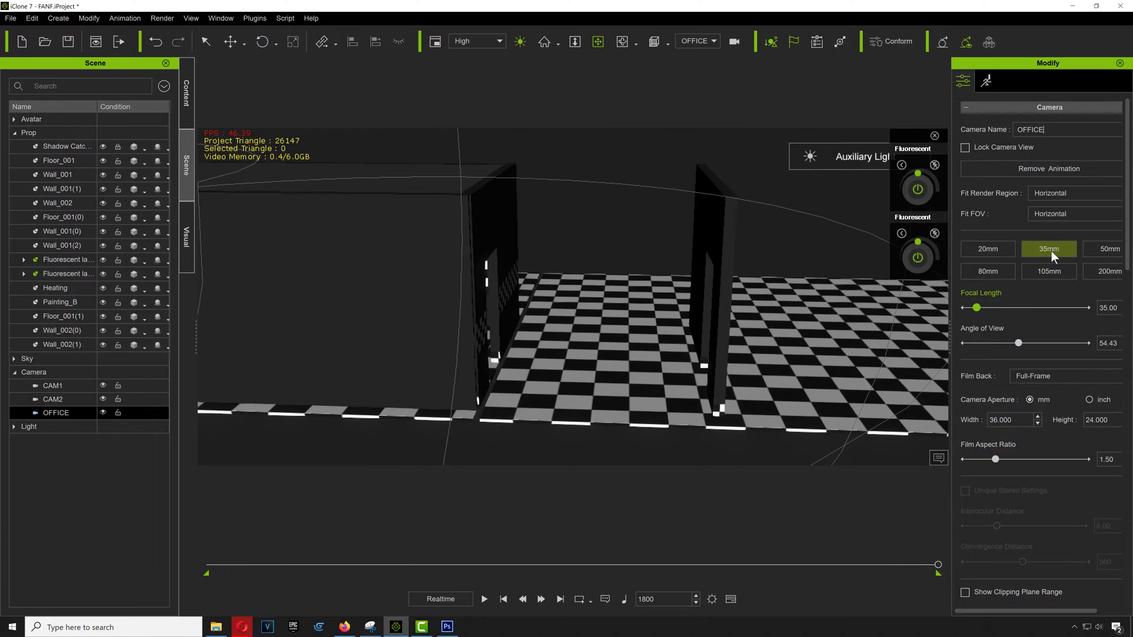
left_click(988, 249)
scroll(573, 308, "up", 5)
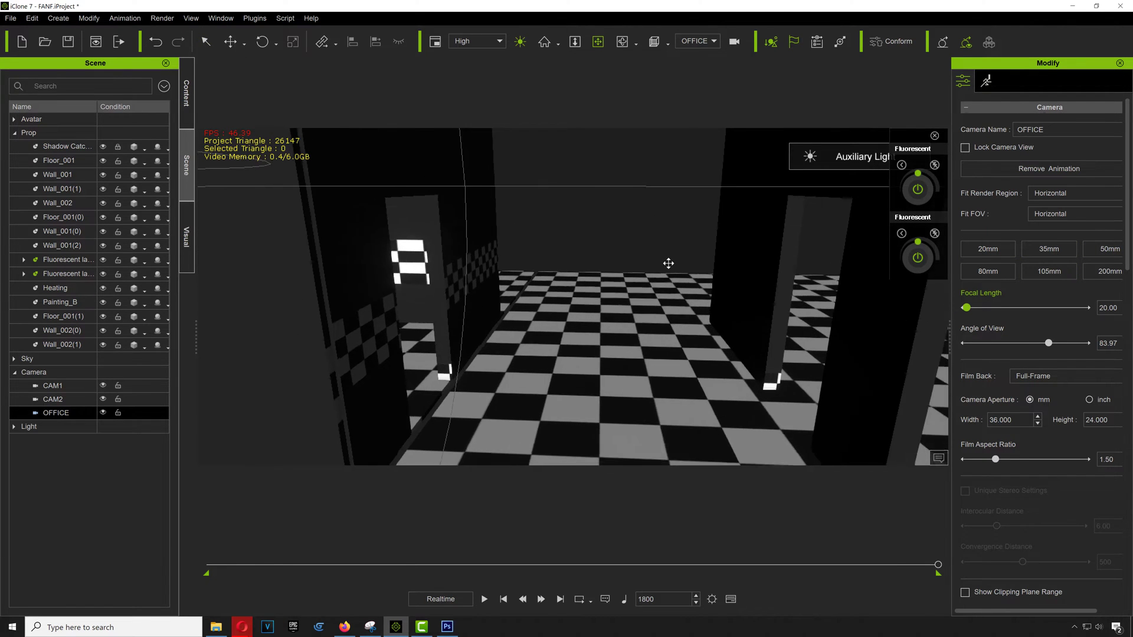
scroll(668, 271, "up", 2)
- From the Preview camera, duplicate a corridor wall to close the office's open end and scale its X to about 77.7
left_click(698, 41)
left_click(697, 53)
left_click_drag(614, 298, 587, 351)
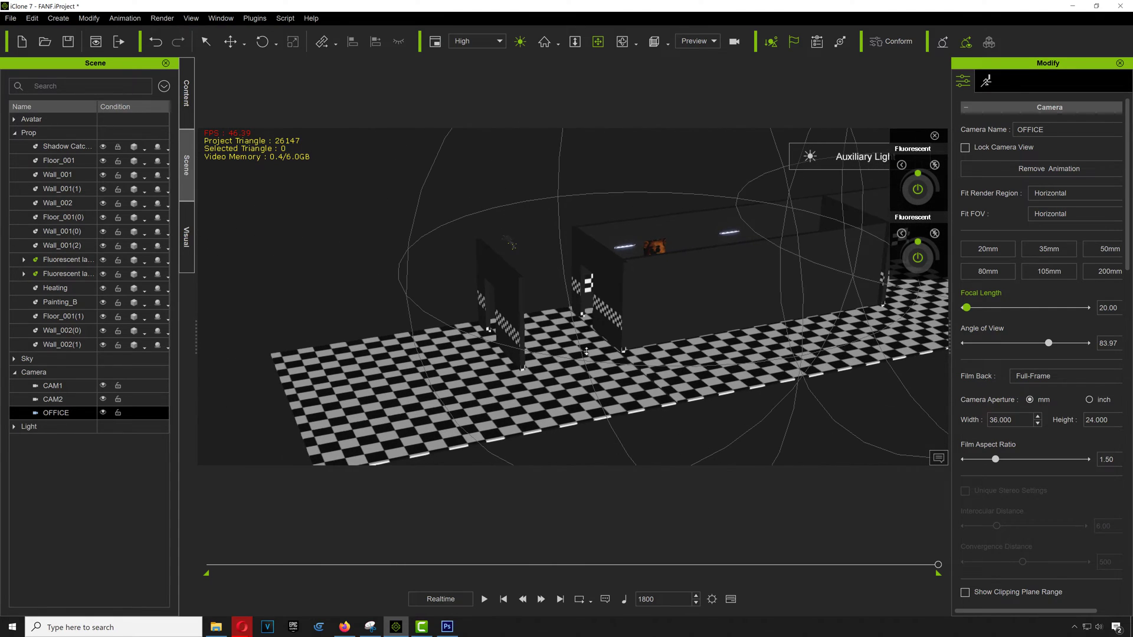
left_click(671, 317)
left_click_drag(696, 337, 746, 416, "ctrl")
key("r")
left_click_drag(731, 343, 806, 350)
key("w")
key("r")
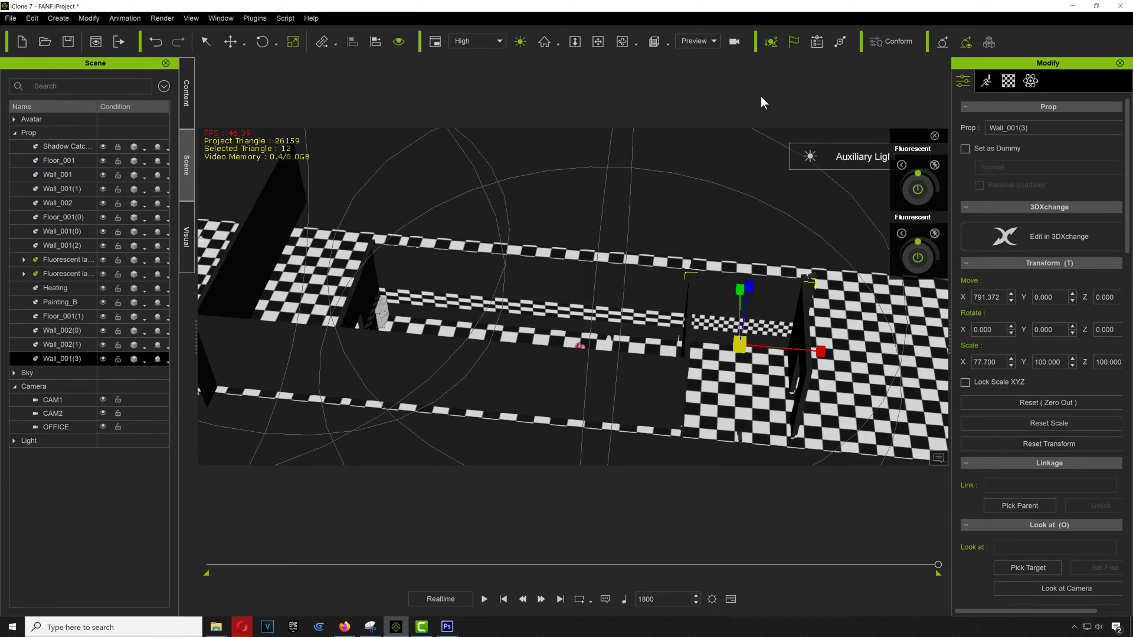
- Return to the OFFICE camera, frame the room, and place the Fan from the iProps library on the office floor
left_click(689, 84)
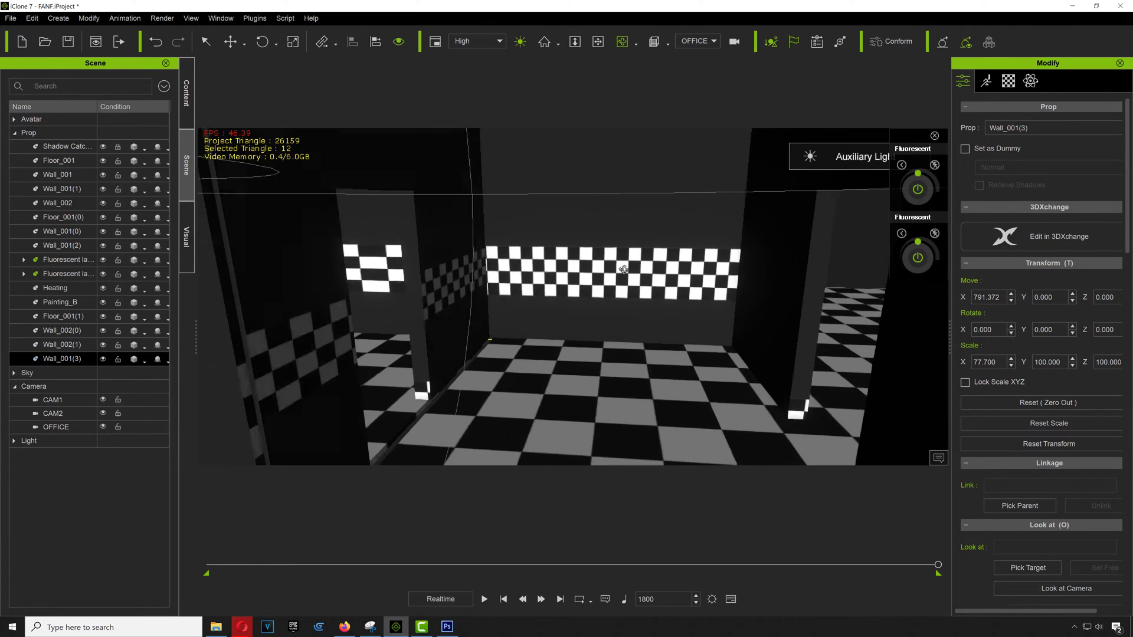
middle_click_drag(626, 270, 615, 281)
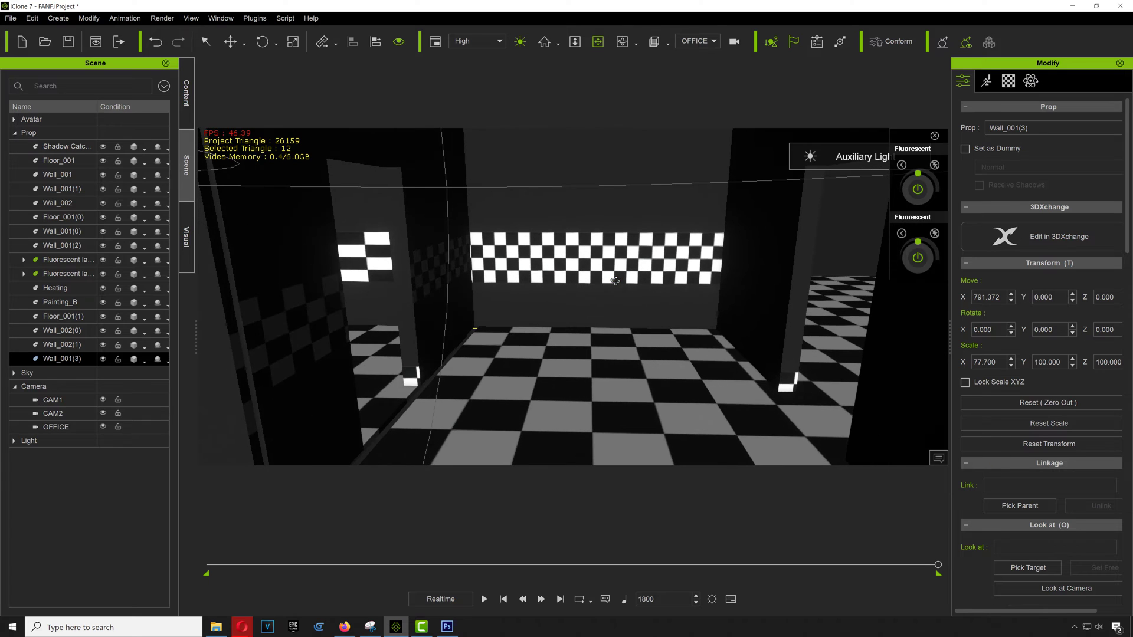
left_click(184, 239)
left_click(186, 93)
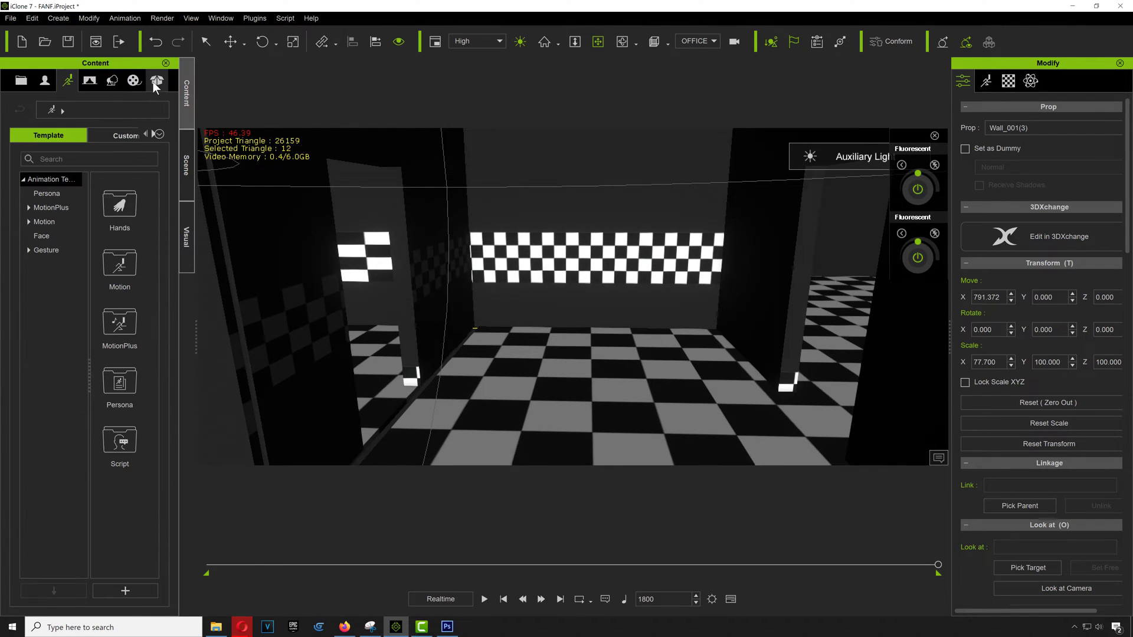
left_click(154, 81)
left_click(48, 278)
left_click_drag(120, 204, 492, 411)
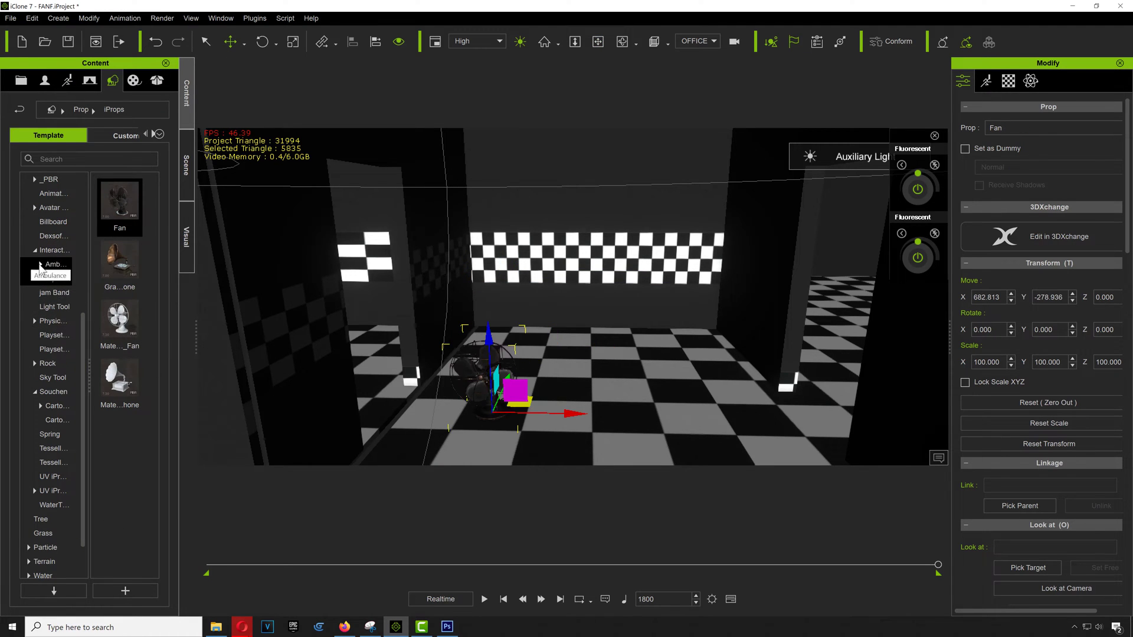
- Add the TV prop from the PBR Loft Scene library to the office
left_click(40, 265)
left_click(55, 279)
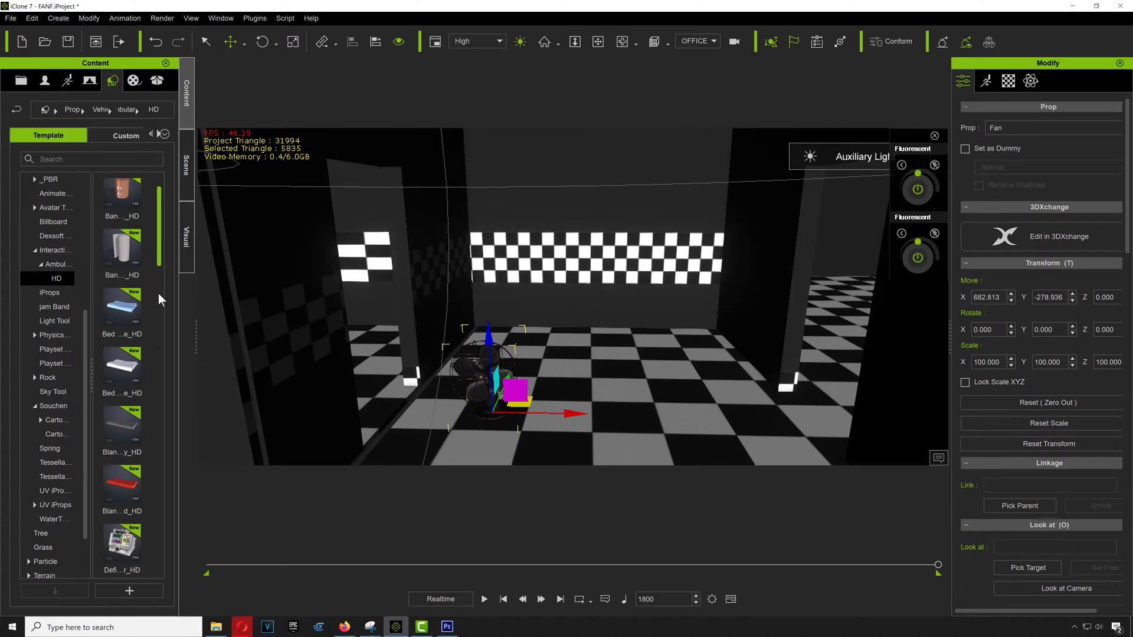
scroll(160, 259, "down", 5)
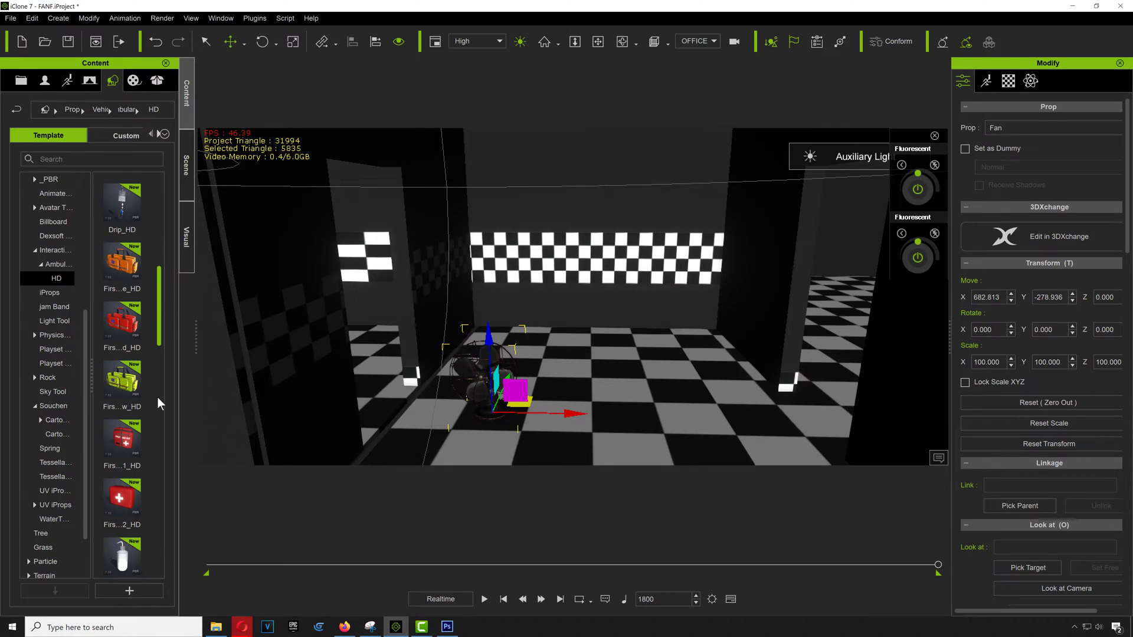
scroll(158, 335, "down", 4)
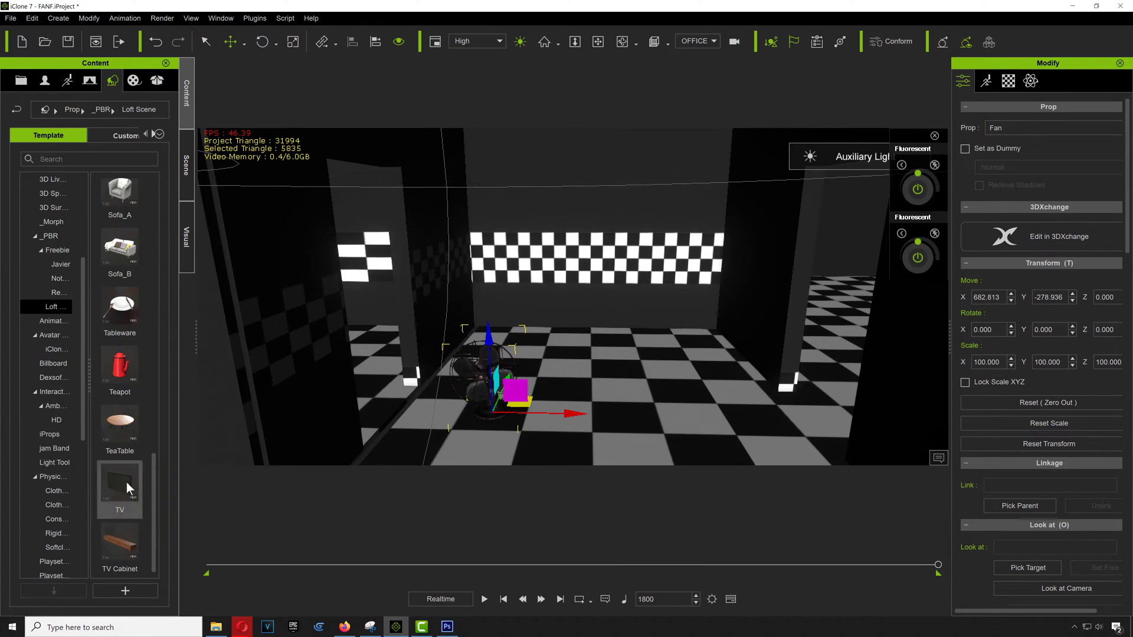
left_click_drag(126, 483, 628, 406)
- Shrink the TV to about 51.7 in X and 61.2 in Z and raise it to about X 699, Y -235, Z 137
key("r")
left_click_drag(711, 330, 668, 335)
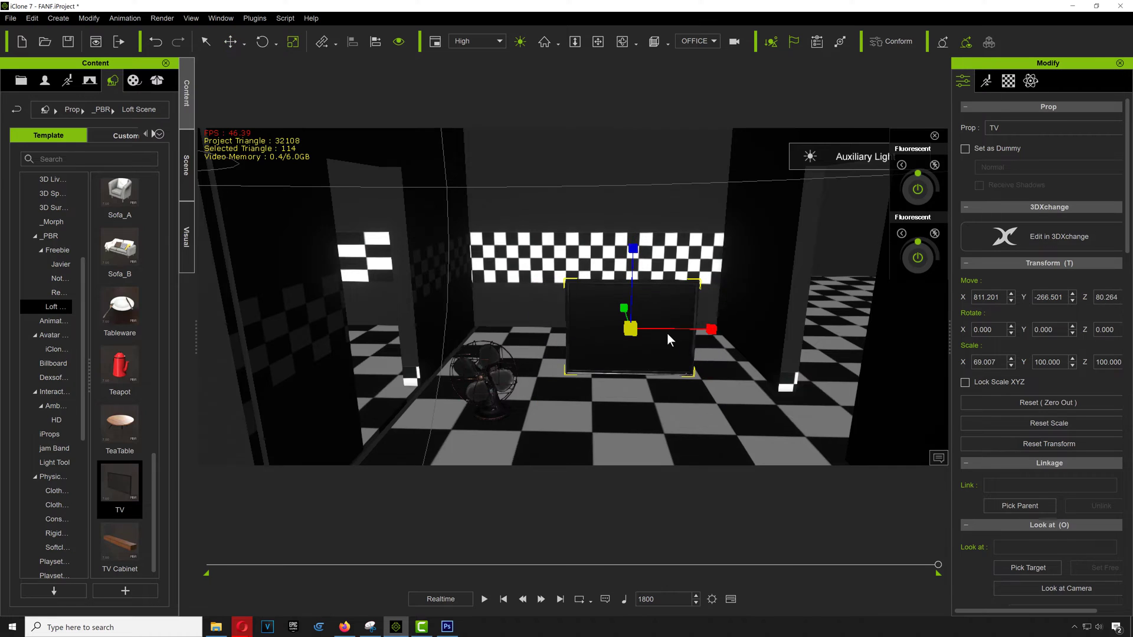
left_click_drag(633, 251, 634, 275)
left_click_drag(710, 330, 679, 331)
left_click_drag(634, 253, 640, 280)
left_click_drag(679, 328, 599, 278)
left_click_drag(534, 262, 523, 249)
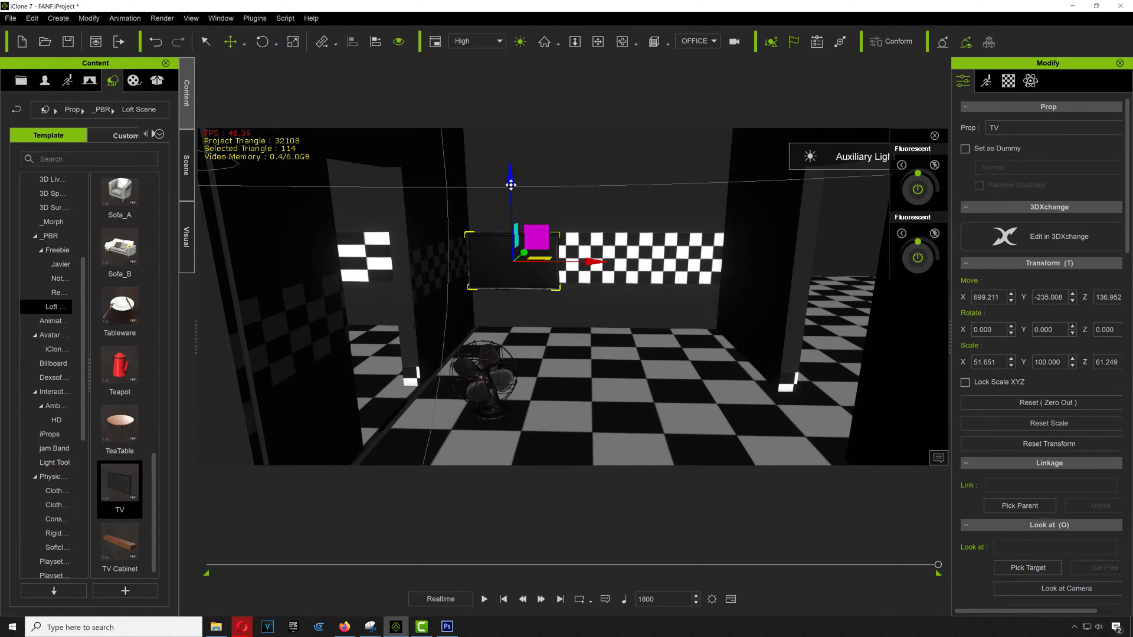
- Add Painting_A from the Loft Scene library, scale it to about 60.8, and hang it high on the office's back wall
left_click_drag(158, 461, 158, 318)
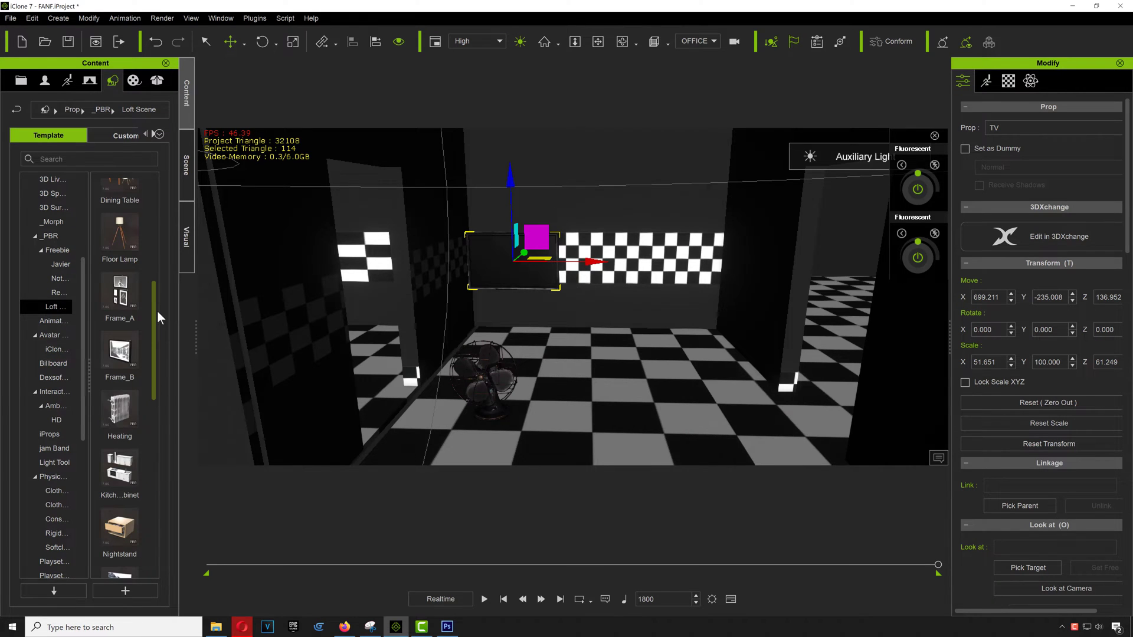
scroll(154, 301, "down", 3)
mouse_move(119, 419)
left_mouse_down()
mouse_move(619, 260)
mouse_move(608, 221)
mouse_move(738, 301)
mouse_move(649, 300)
mouse_move(850, 369)
left_mouse_up()
key("r")
key("w")
mouse_move(629, 294)
left_mouse_down()
mouse_move(629, 270)
mouse_move(636, 295)
left_mouse_up()
mouse_move(638, 218)
left_mouse_down()
mouse_move(644, 154)
mouse_move(754, 209)
left_mouse_up()
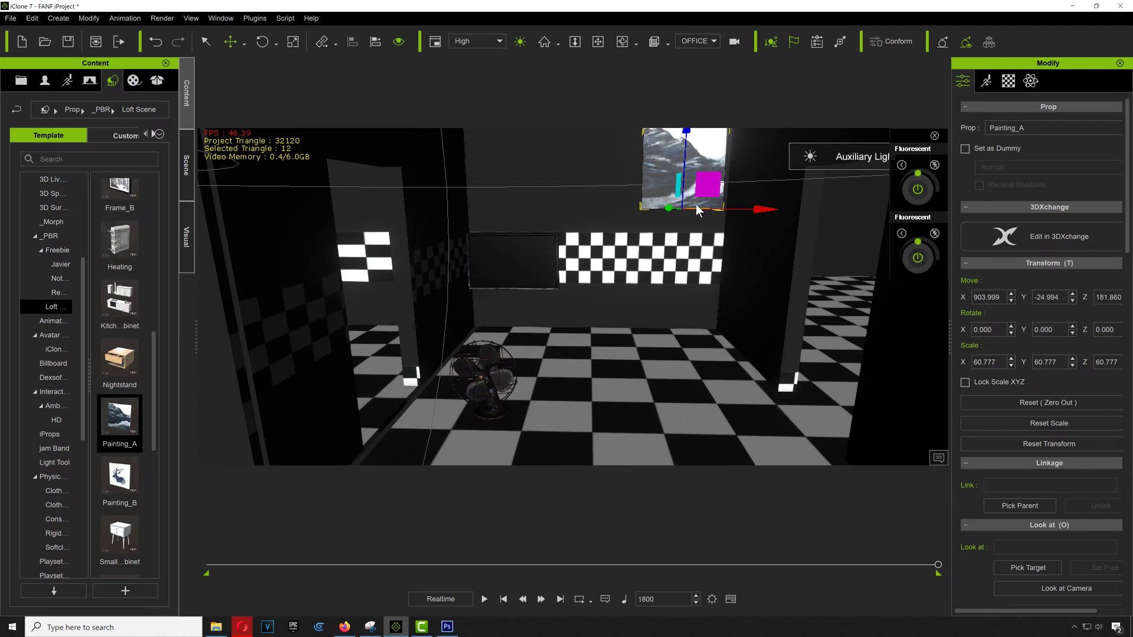
- Duplicate the painting three times, with two copies scaled to about 38.7 and one enlarged, and arrange them across the back wall
left_click_drag(684, 160, 681, 239, "ctrl")
key("r")
left_click_drag(679, 287, 883, 338)
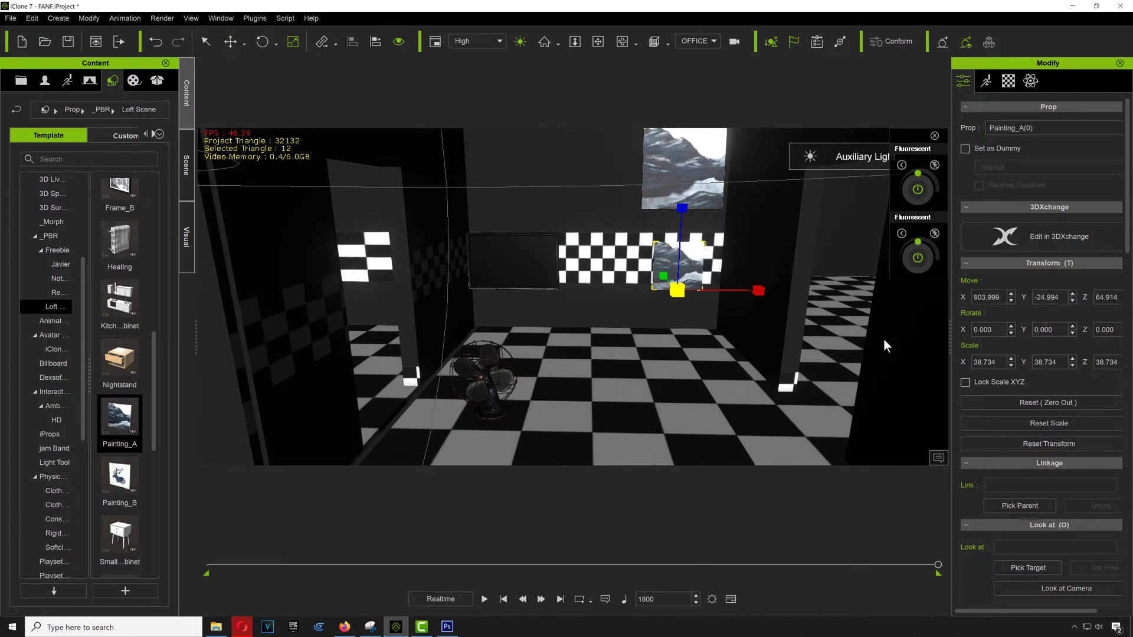
key("w")
mouse_move(756, 290)
left_mouse_down()
mouse_move(705, 290)
mouse_move(615, 166)
mouse_move(567, 141)
left_mouse_up()
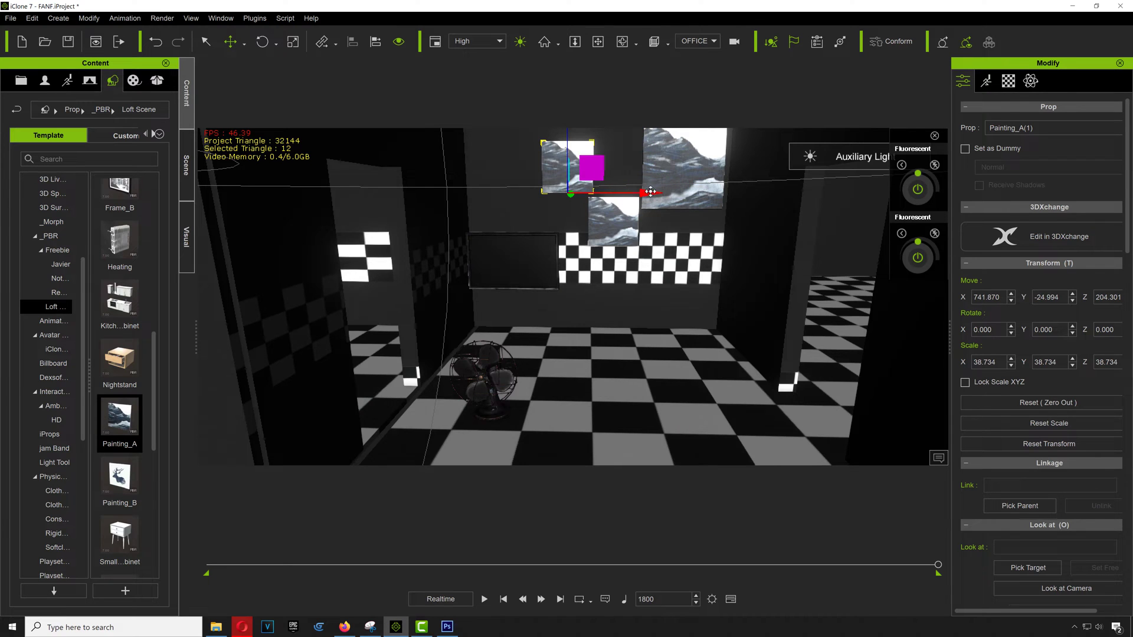
left_click_drag(650, 192, 682, 167)
mouse_move(619, 204)
left_mouse_down("ctrl")
mouse_move(500, 137)
mouse_move(520, 137)
mouse_move(514, 151)
mouse_move(527, 171)
left_mouse_up("ctrl")
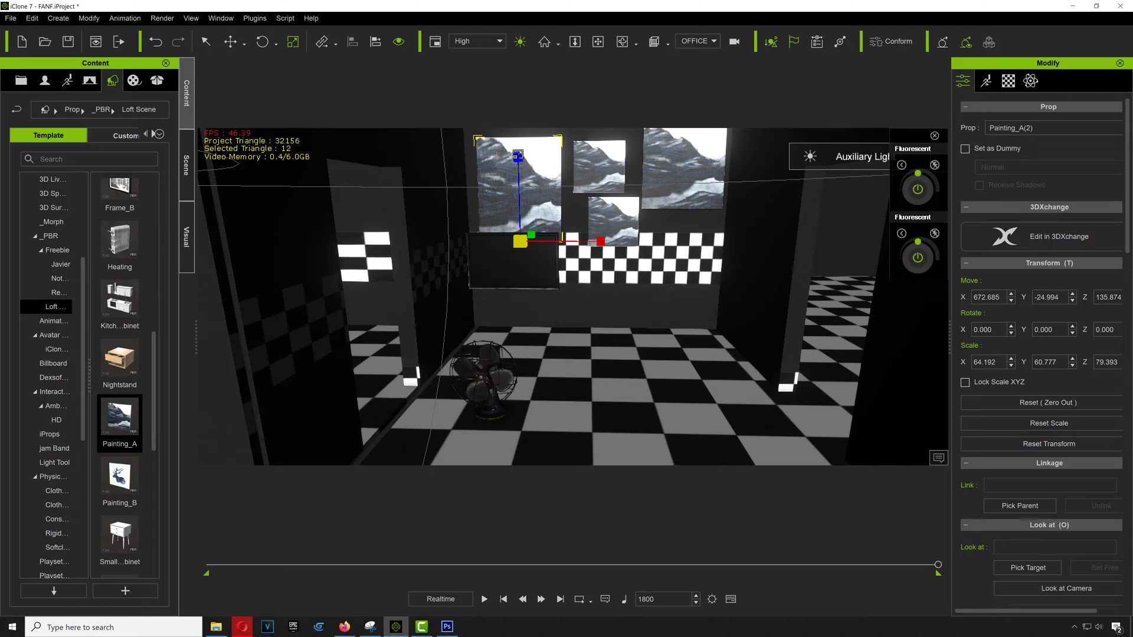
left_click(673, 200)
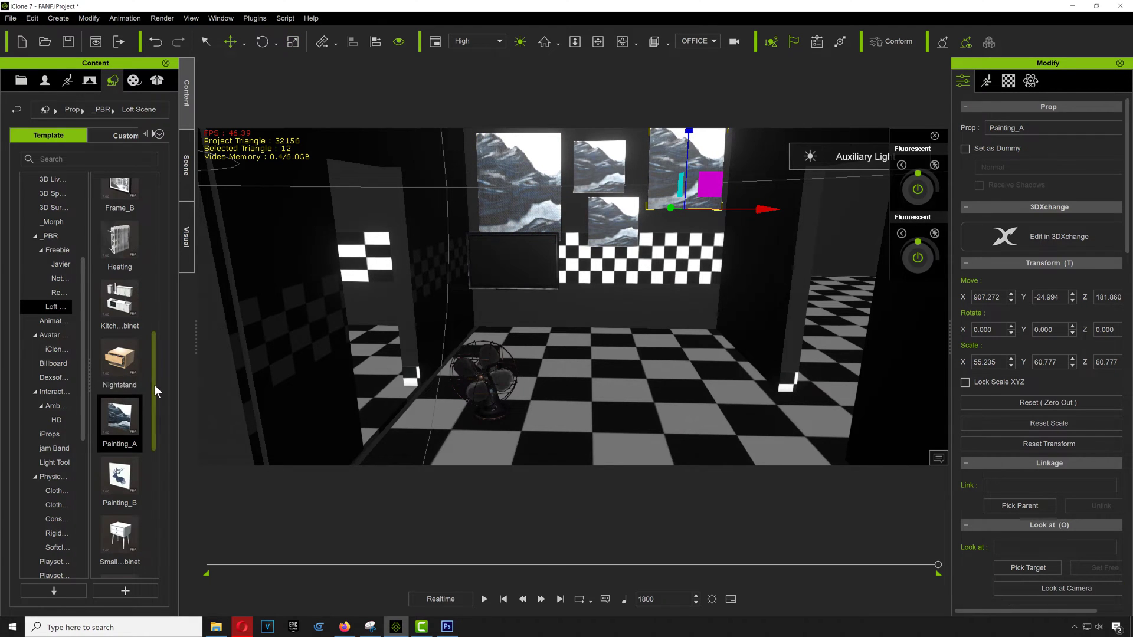
- Try a Ball lamp from the Light Tool library near the office ceiling and delete it
mouse_move(154, 384)
left_mouse_down()
mouse_move(157, 212)
mouse_move(161, 367)
left_mouse_up()
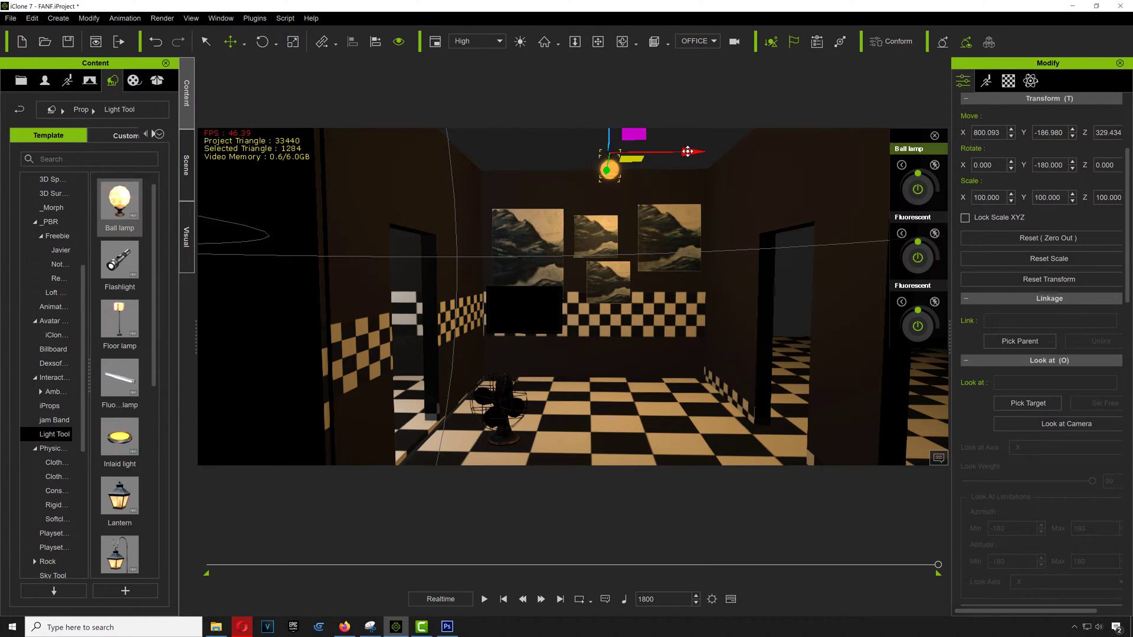
left_click_drag(1126, 289, 1127, 185)
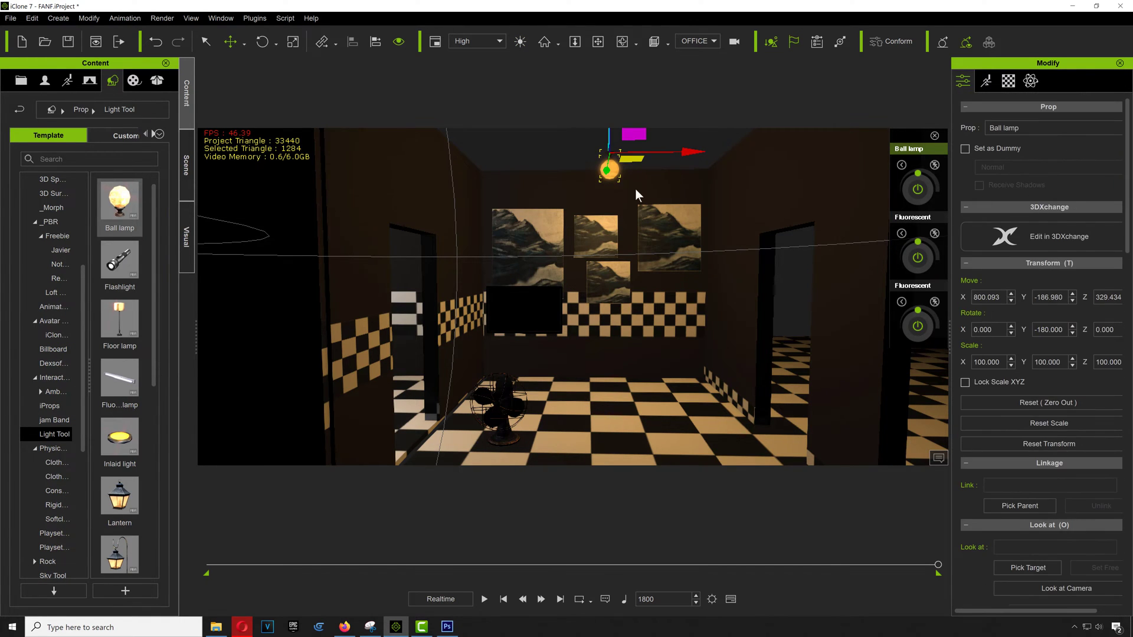
left_click(986, 81)
left_click(1009, 81)
key("Delete")
- Place a Fluorescent lamp from the Light Tool library on the office ceiling
left_click_drag(119, 381, 621, 54)
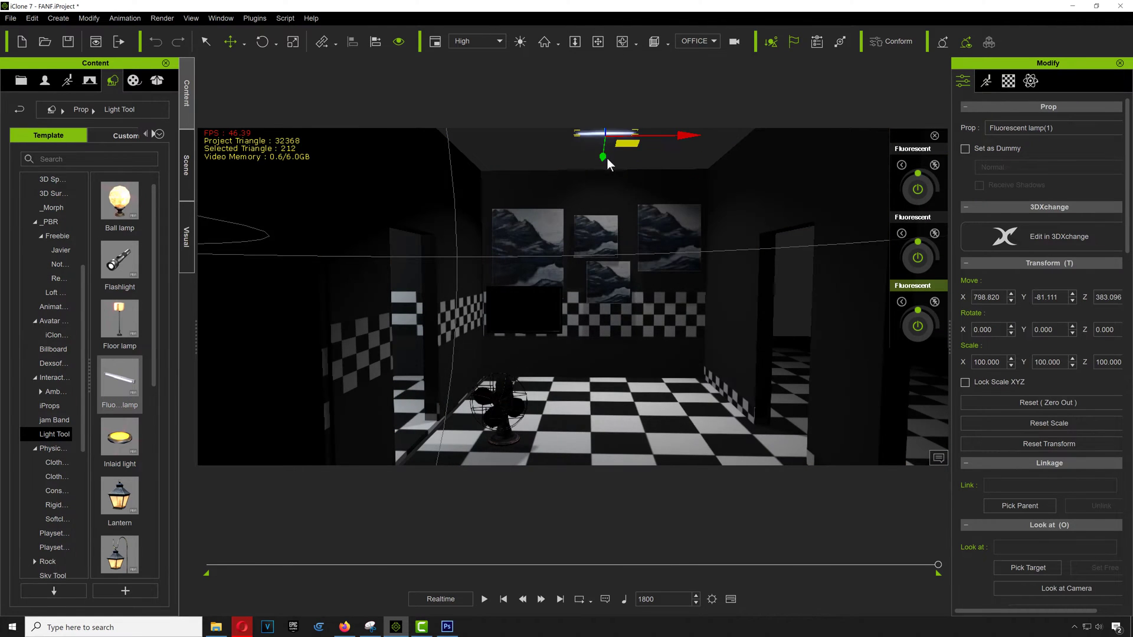
- Try an Inlaid light in the middle of the office and delete it
left_click_drag(119, 437, 684, 343)
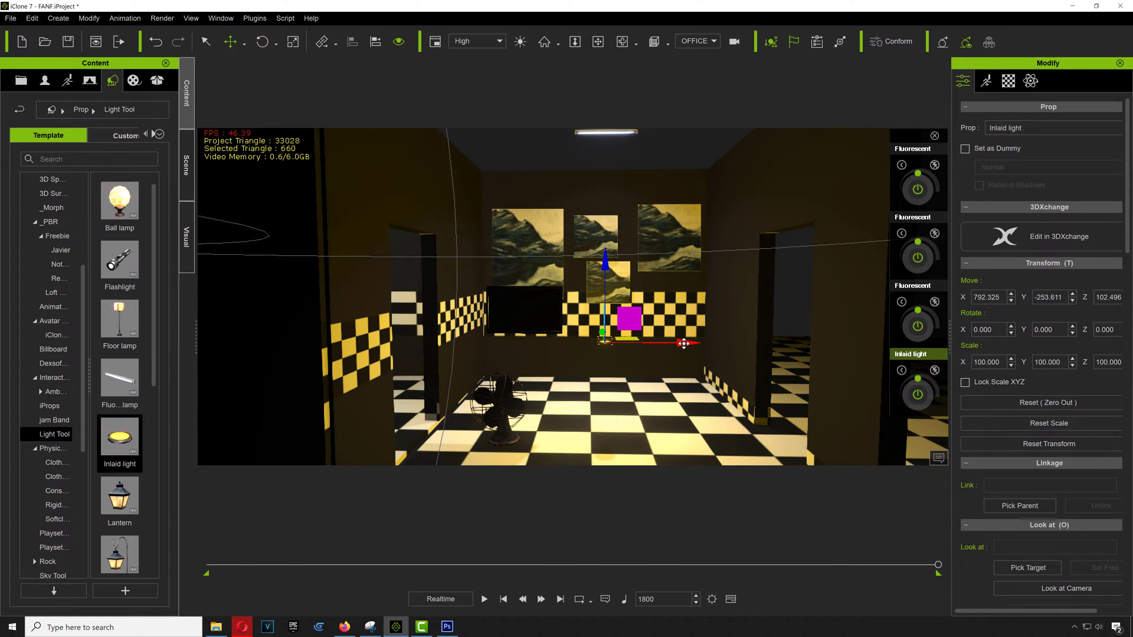
left_click_drag(608, 270, 607, 180)
key("Delete")
- Lower the office's fluorescent lamp to about Z 374
left_click(603, 132)
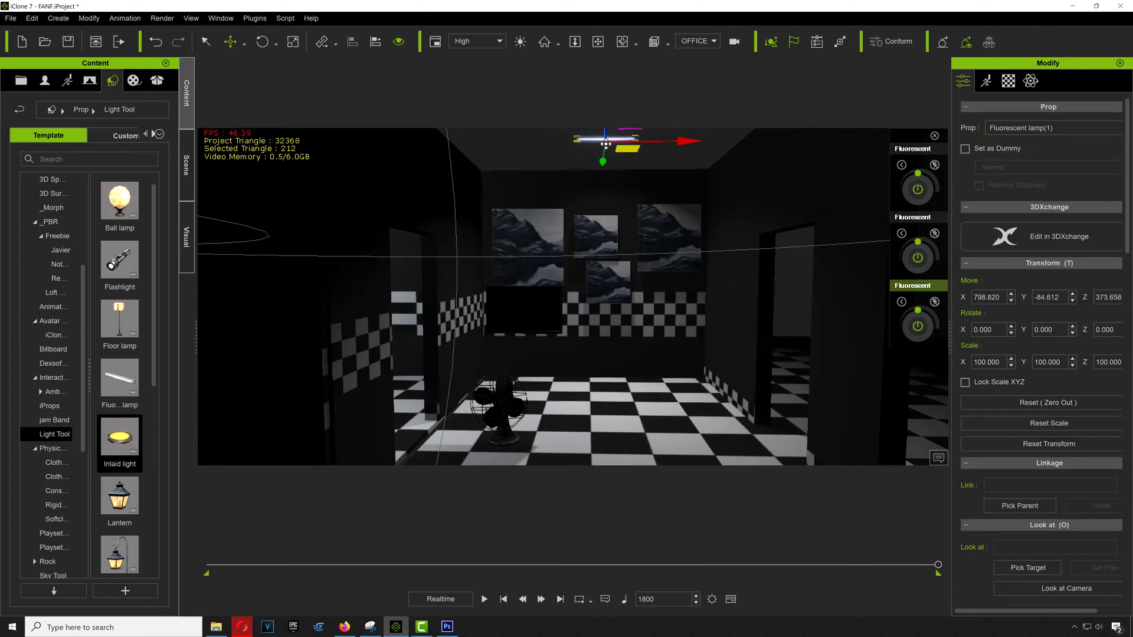
left_click_drag(624, 42, 628, 43)
left_click_drag(646, 163, 610, 152)
left_click(515, 405)
left_click_drag(515, 405, 545, 360)
key("ctrl+z")
- Move the fan off the floor toward the back wall, at about X 836, Y -127, Z 96
left_click(509, 438)
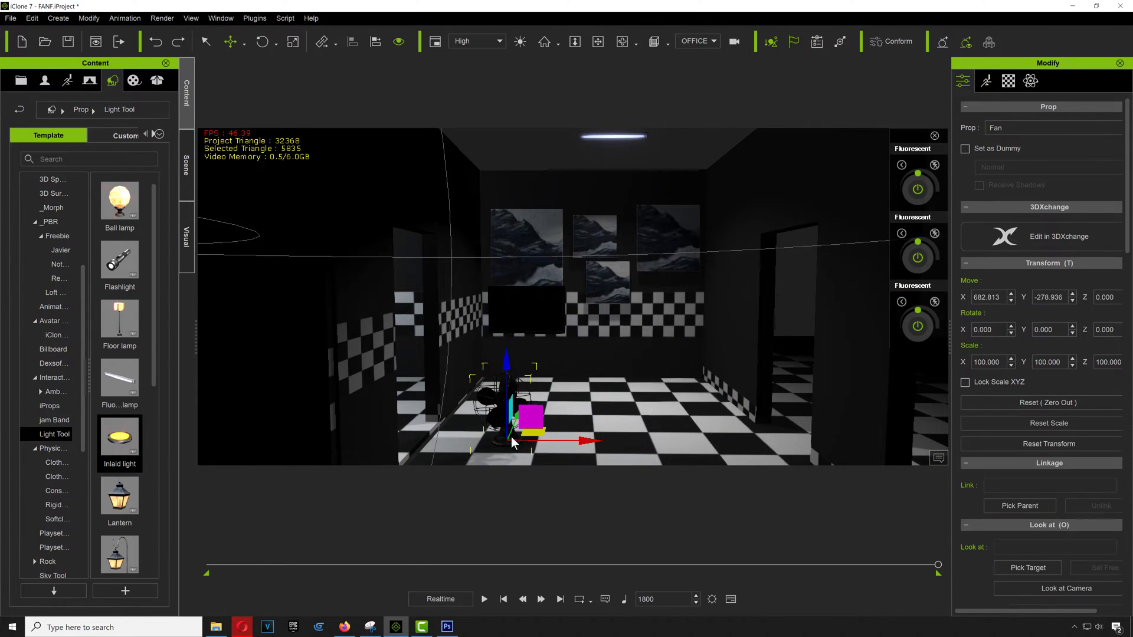
left_click_drag(575, 440, 729, 439)
left_click_drag(664, 367, 664, 242)
left_click_drag(653, 310, 705, 323)
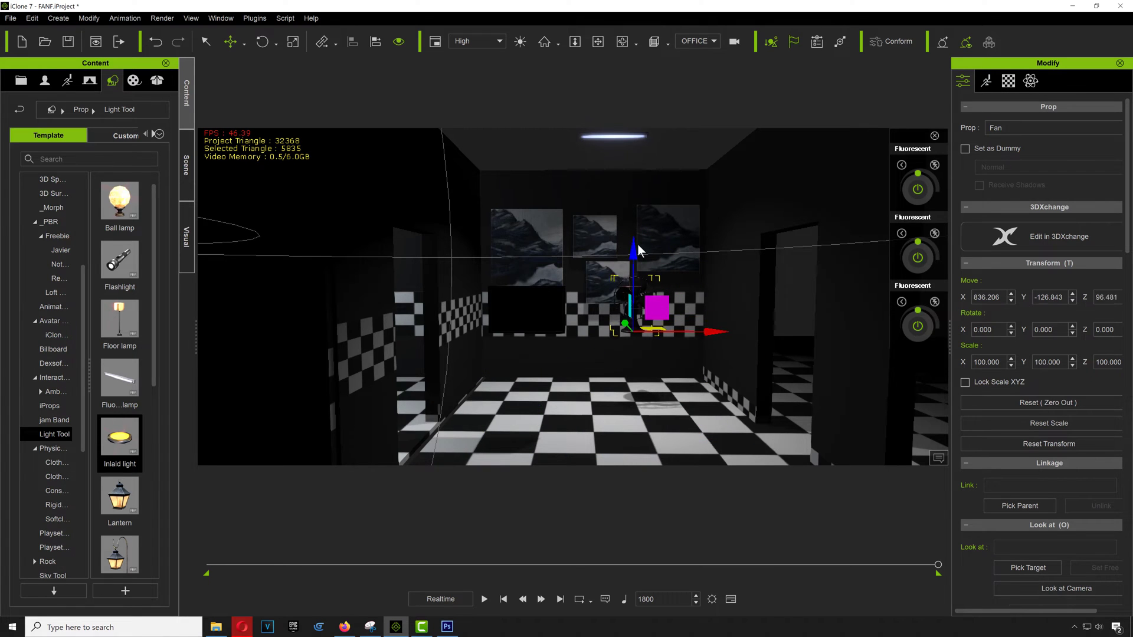
- Add the Flat desk prop from the physics constraint props to the office floor
left_click(54, 463)
left_click(56, 505)
left_click_drag(154, 370, 511, 413)
left_click(57, 491)
- Widen the desk to an X scale of about 203 and position it at about X 745, Y -110
key("r")
left_click_drag(591, 413, 667, 413)
key("w")
left_click_drag(611, 411, 646, 411)
left_click_drag(568, 392, 571, 380)
key("r")
left_click_drag(648, 397, 667, 398)
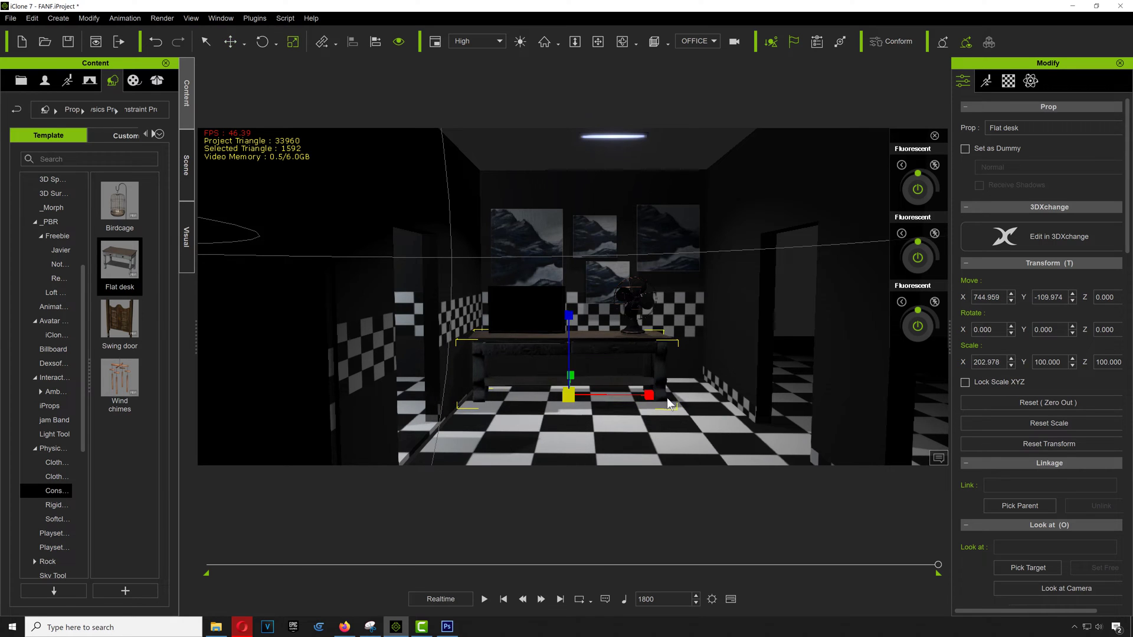
- Push the desk back to about X 773, Y -44 and scale it to about 237 in X and 145 in Y
right_click_drag(667, 398, 589, 352)
key("w")
left_click_drag(589, 352, 598, 316)
key("r")
left_click_drag(665, 357, 683, 361)
key("w")
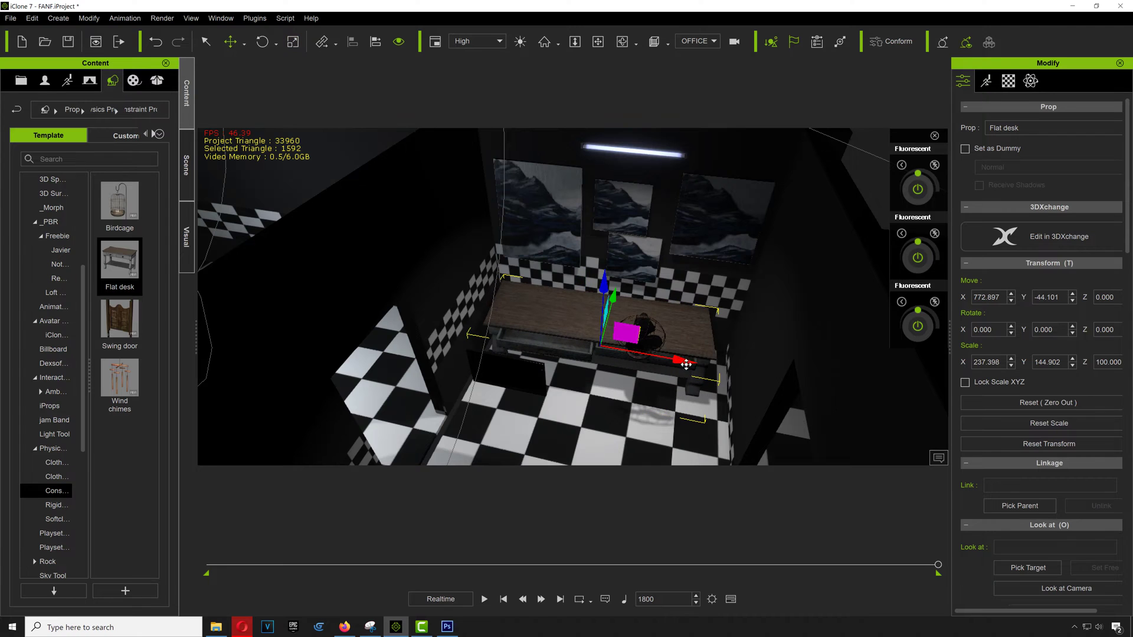
- Deepen the desk to a Y scale of about 157 and select its tabletop part
key("e")
key("r")
left_click_drag(611, 306, 613, 295)
right_click_drag(614, 296, 648, 371)
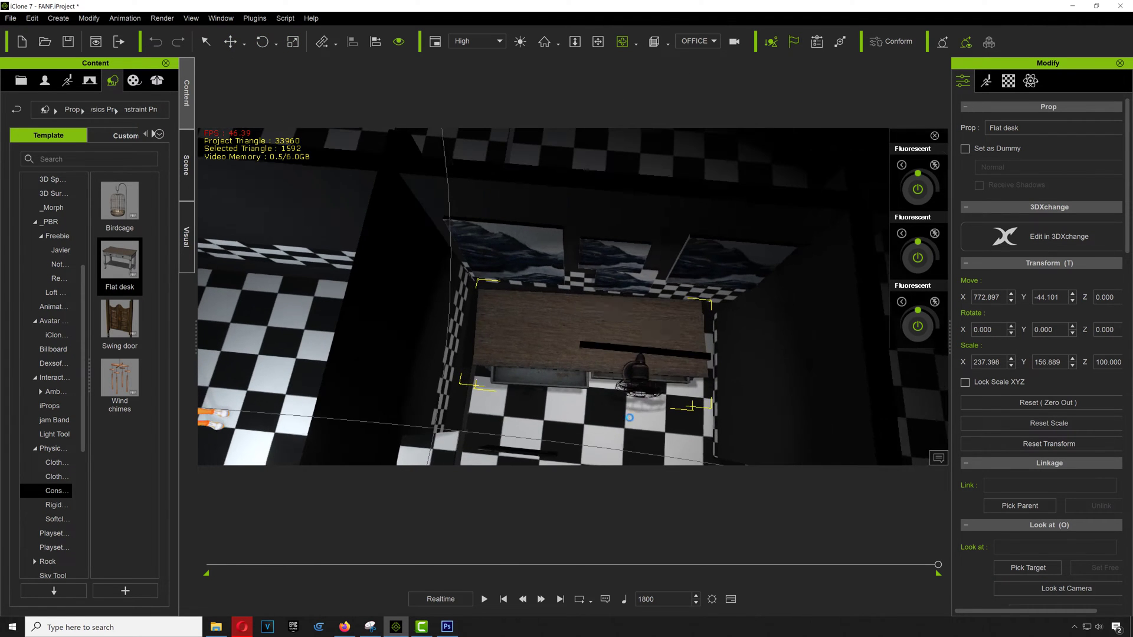
key("e")
left_click_drag(648, 370, 657, 367)
left_click(595, 271)
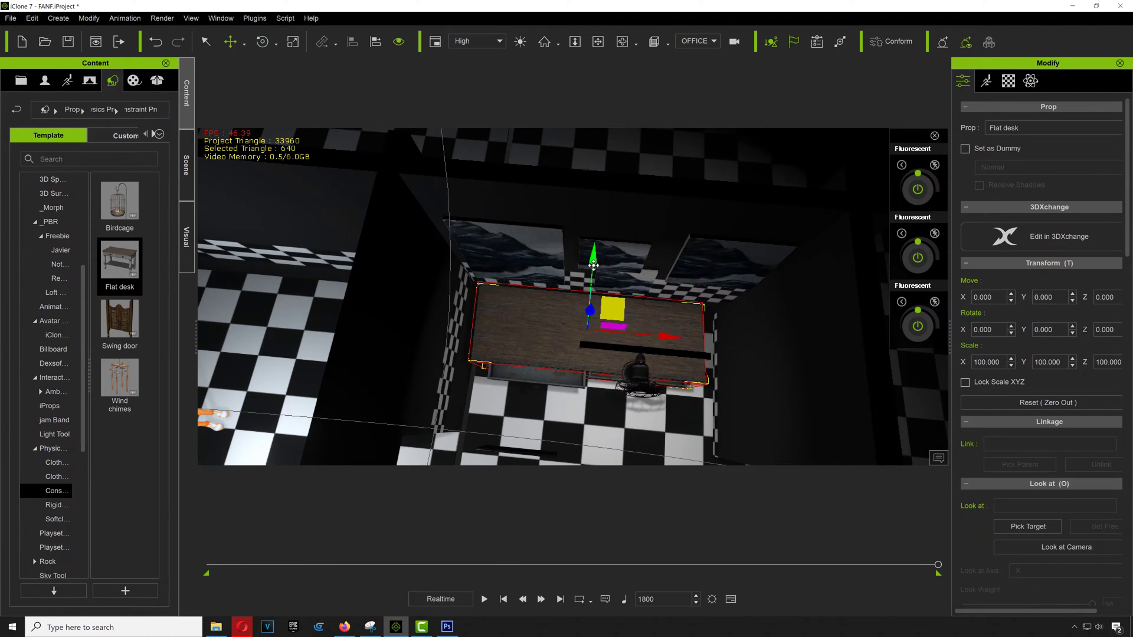
- From the Preview camera, enlarge the TV to about 62.5 in X and 78.3 in Z and put a copy beside it on the desk
left_click(699, 41)
left_click(702, 65)
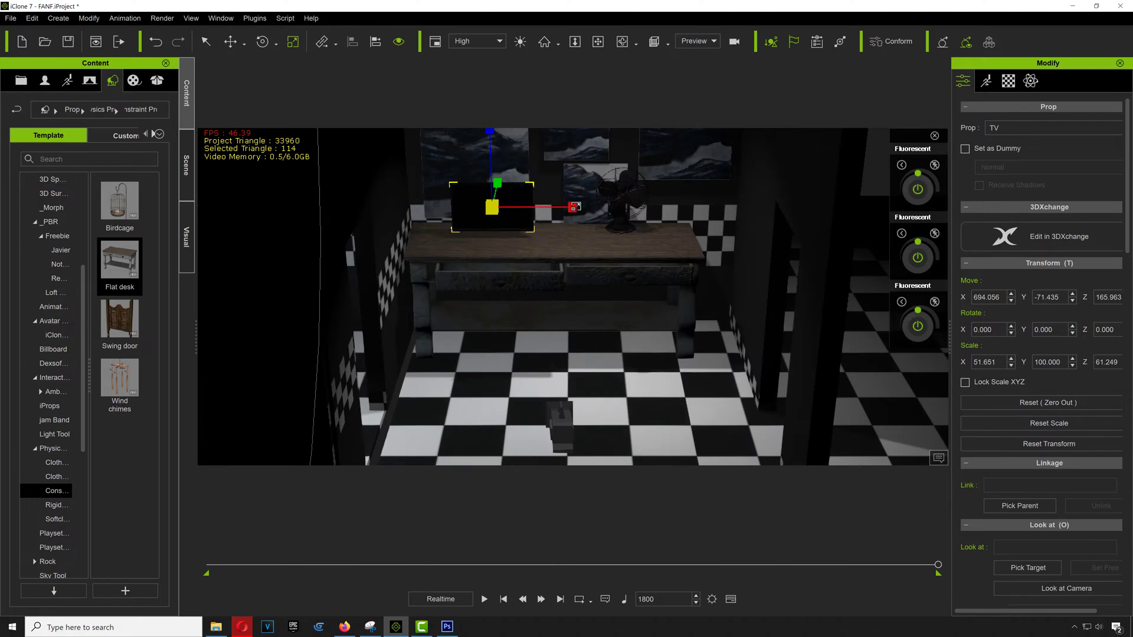
left_click_drag(571, 207, 646, 236)
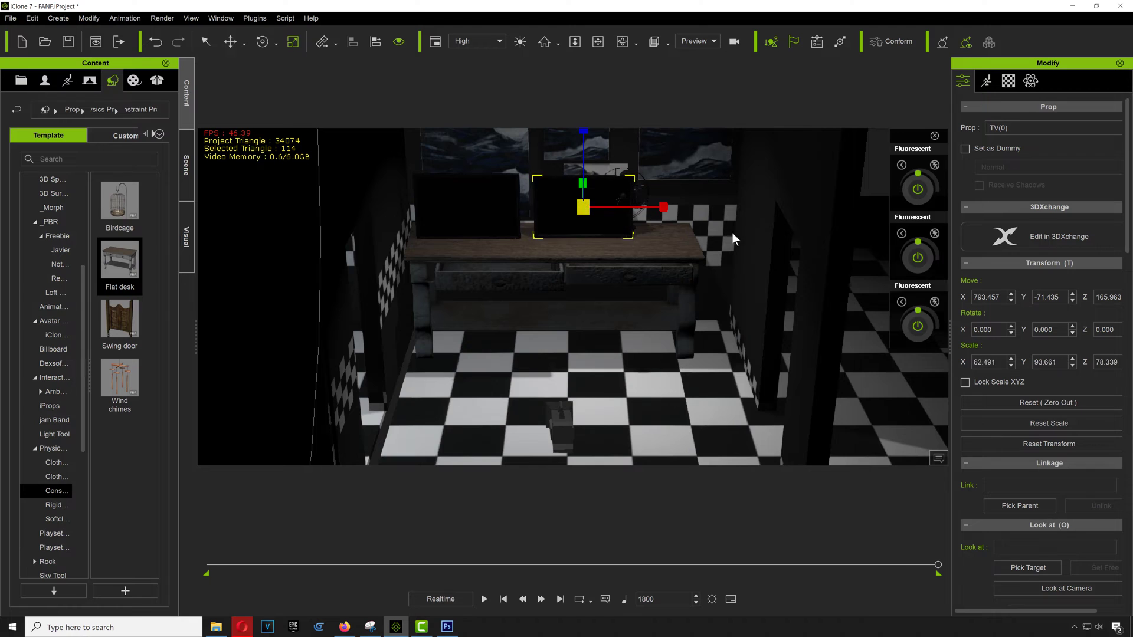
- Shrink the copied TV to about 55.8 in X and 69.9 in Z, raise it to about X 653, Z 263, and duplicate it alongside
left_click_drag(590, 143, 590, 116)
middle_click_drag(603, 176, 614, 269)
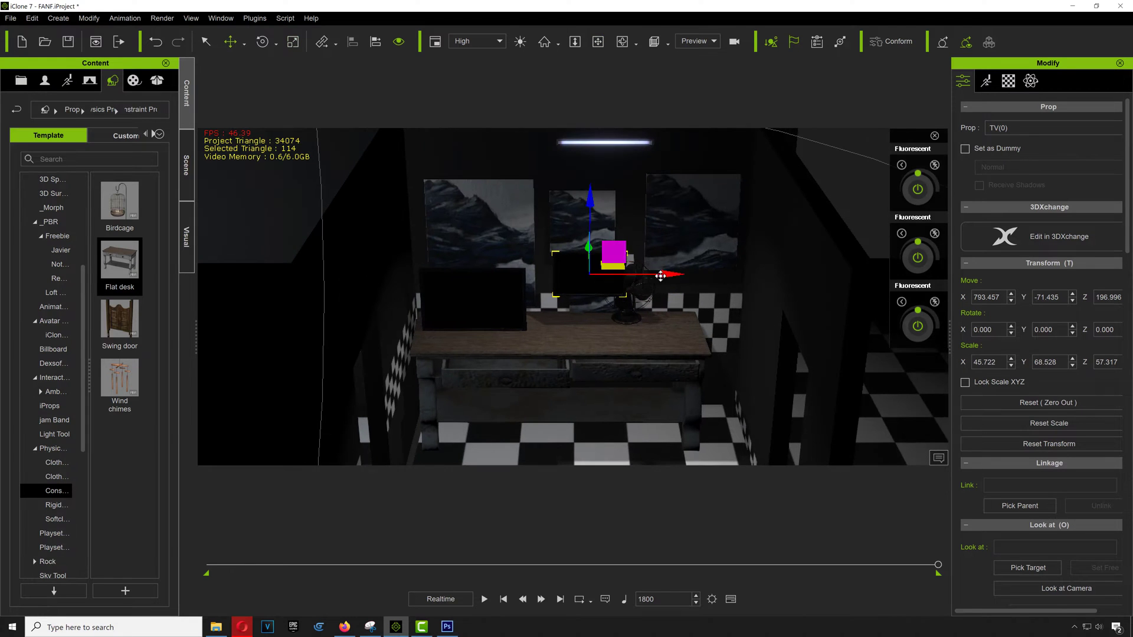
left_click_drag(614, 254, 483, 210)
key("r")
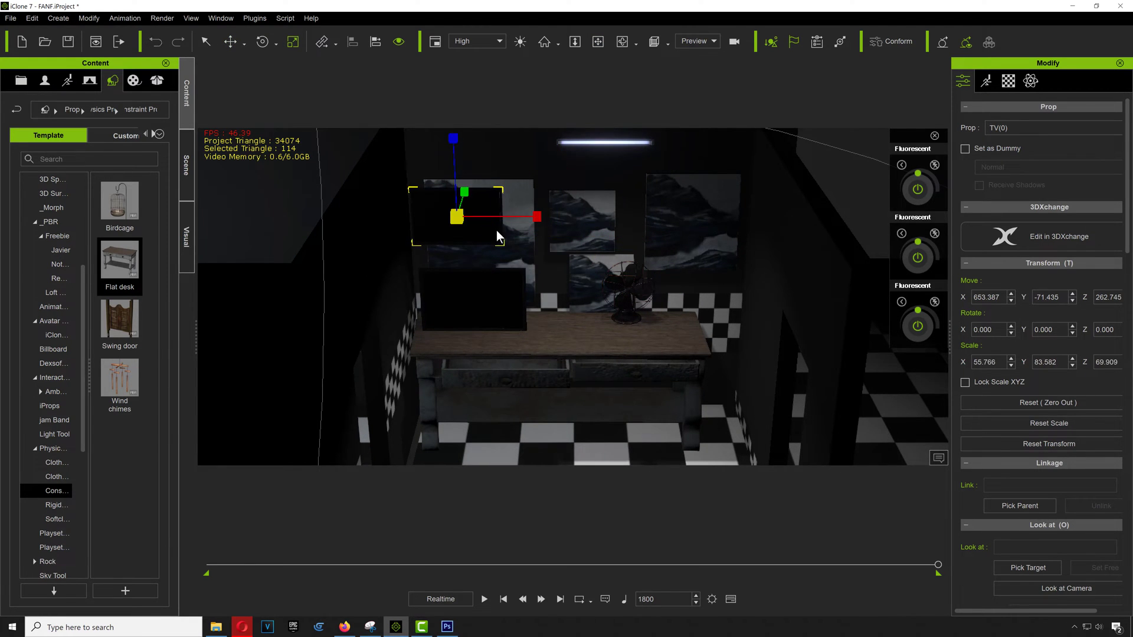
left_click_drag(460, 165, 560, 162, "ctrl")
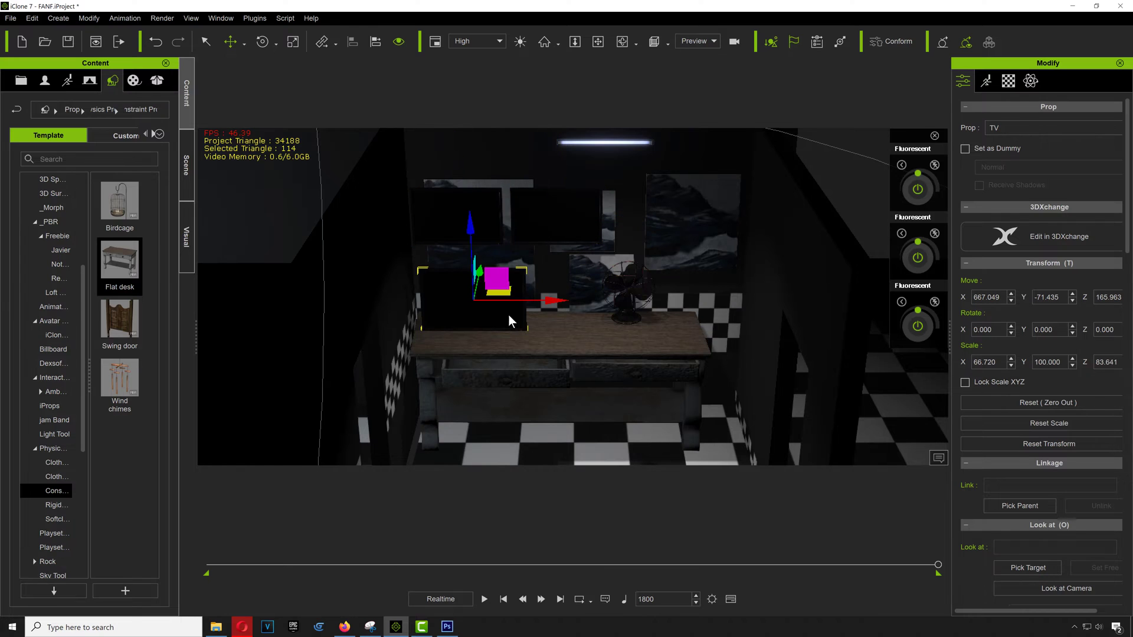
- Turn the TV standing on the desk at an angle and place another TV copy beside it on the desktop
key("e")
left_click_drag(483, 330, 583, 288)
key("w")
key("e")
key("w")
key("e")
- Rotate the two raised TVs at a slight angle, turning the second one to about -8.9 in Z
left_click(458, 224)
left_click_drag(460, 242, 474, 240)
left_click(570, 225)
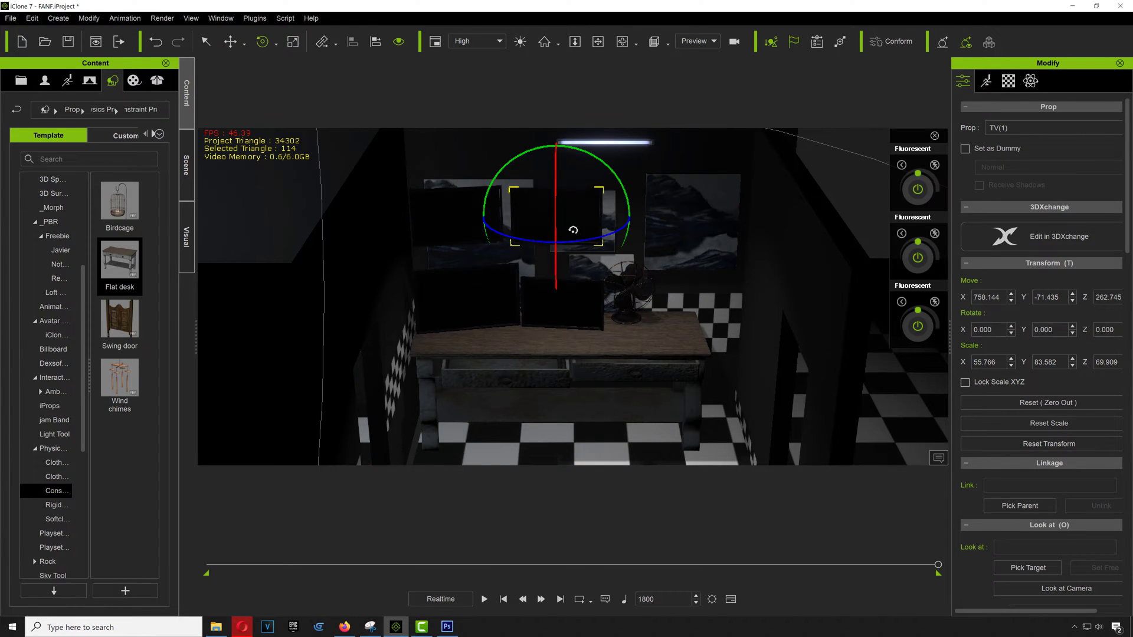
left_click_drag(589, 242, 577, 244)
key("w")
middle_click_drag(603, 281, 600, 236)
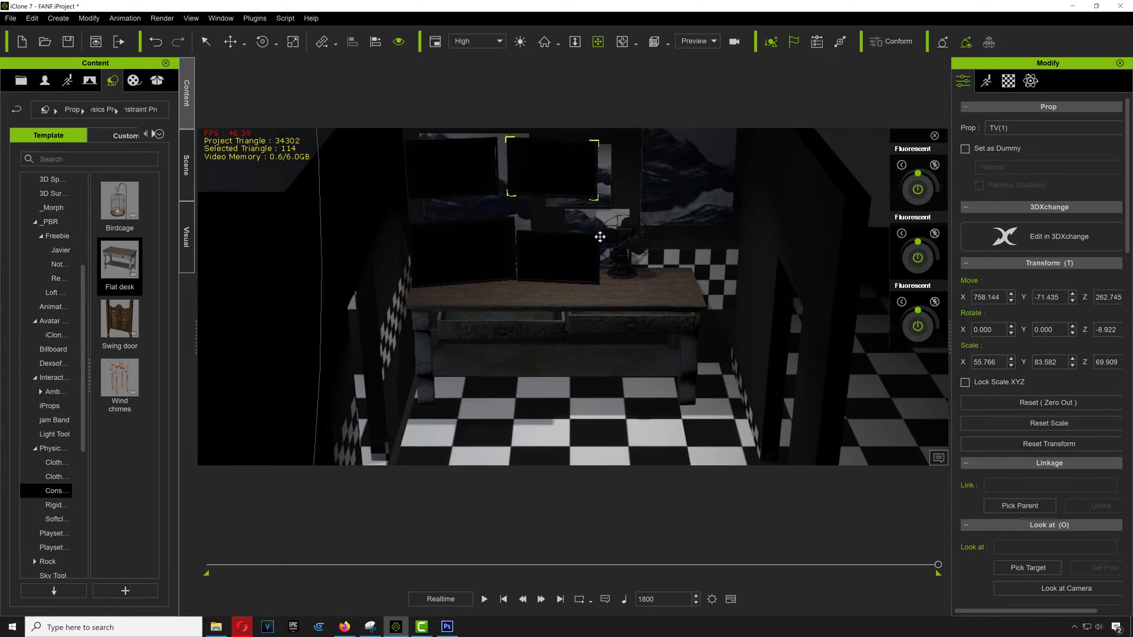
- From the OFFICE camera, browse the physics props and add the rigid-body Oil drum to the desk scene
key("ctrl+Tab")
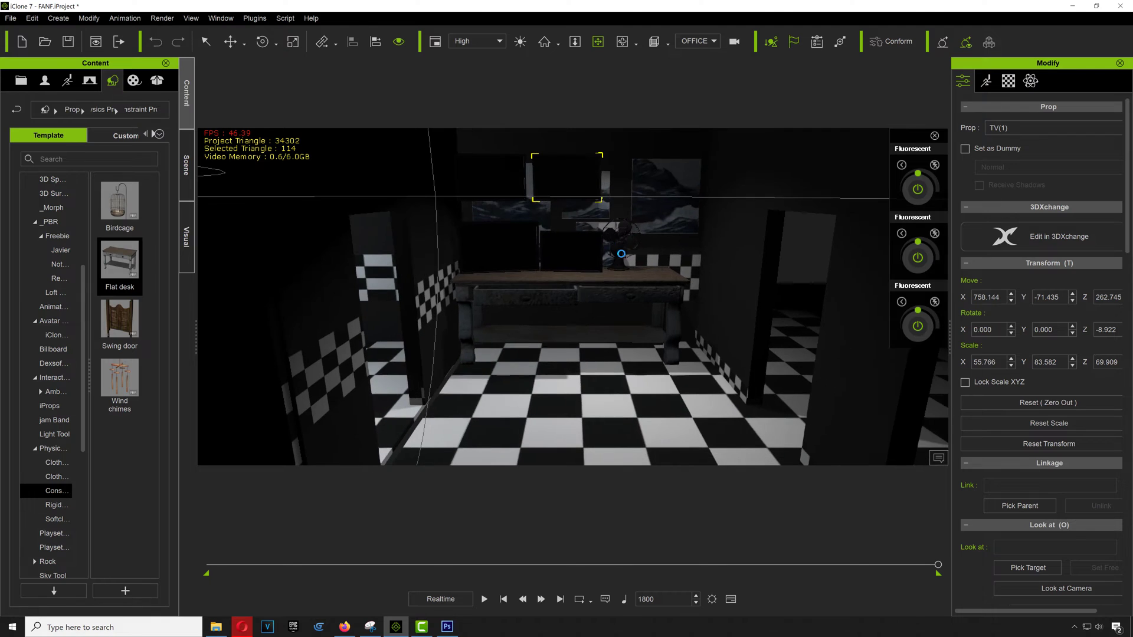
key("q")
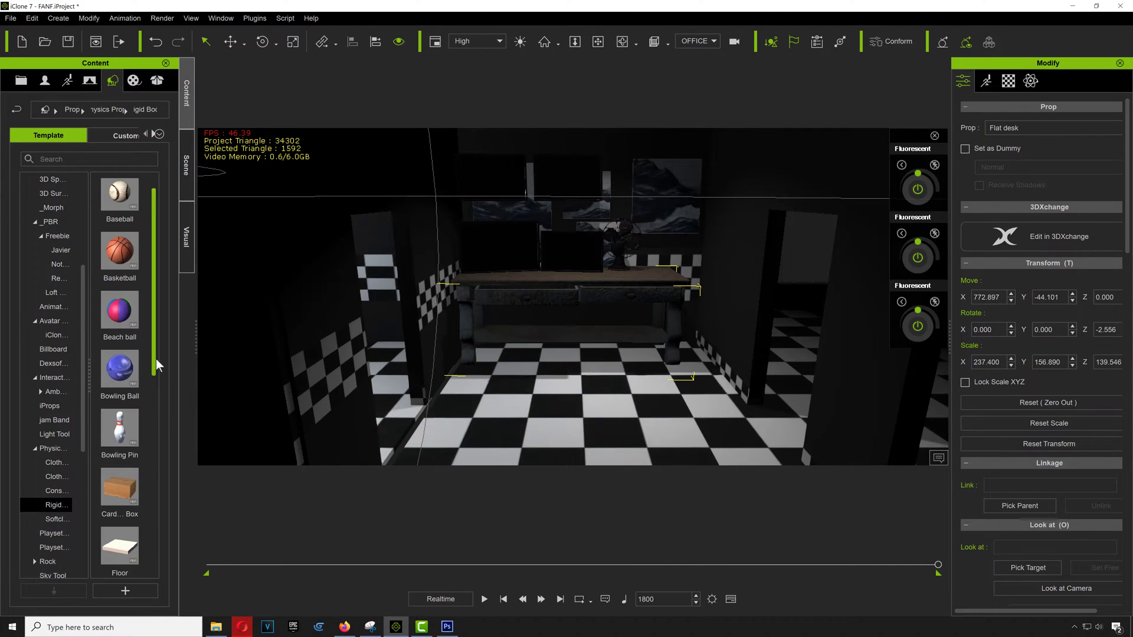
left_click_drag(156, 358, 150, 472)
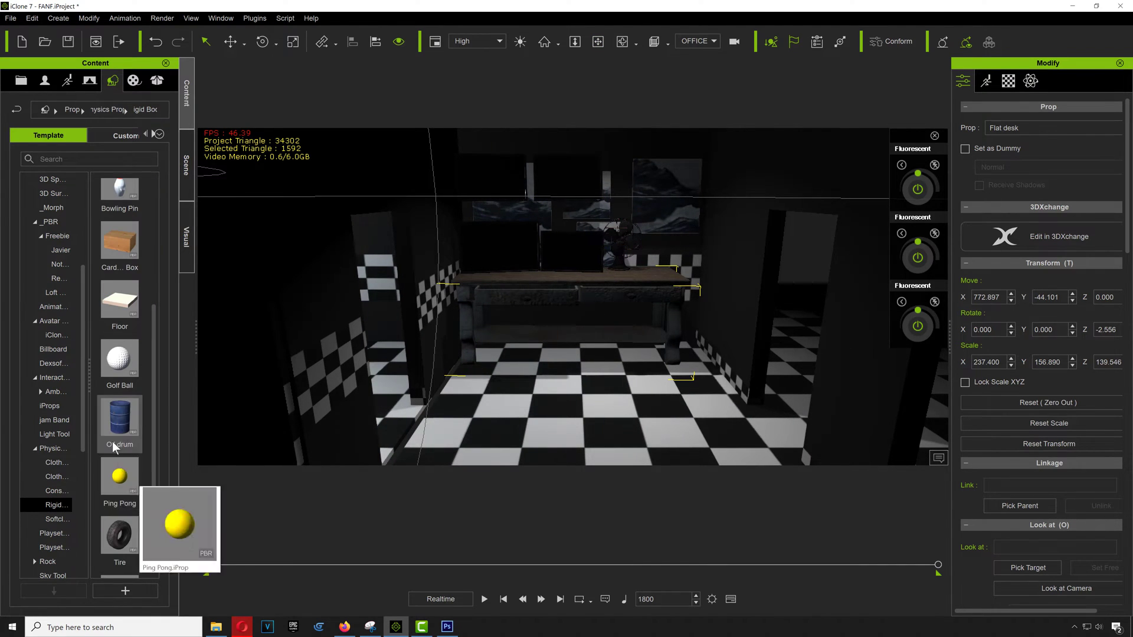
left_click(67, 519)
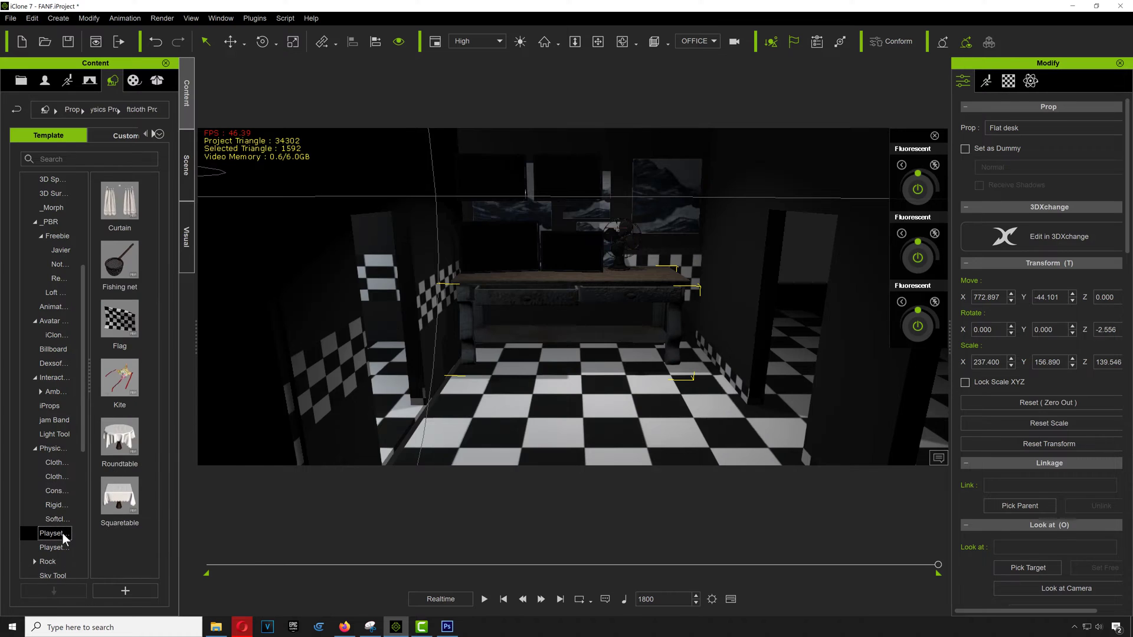
left_click(57, 476)
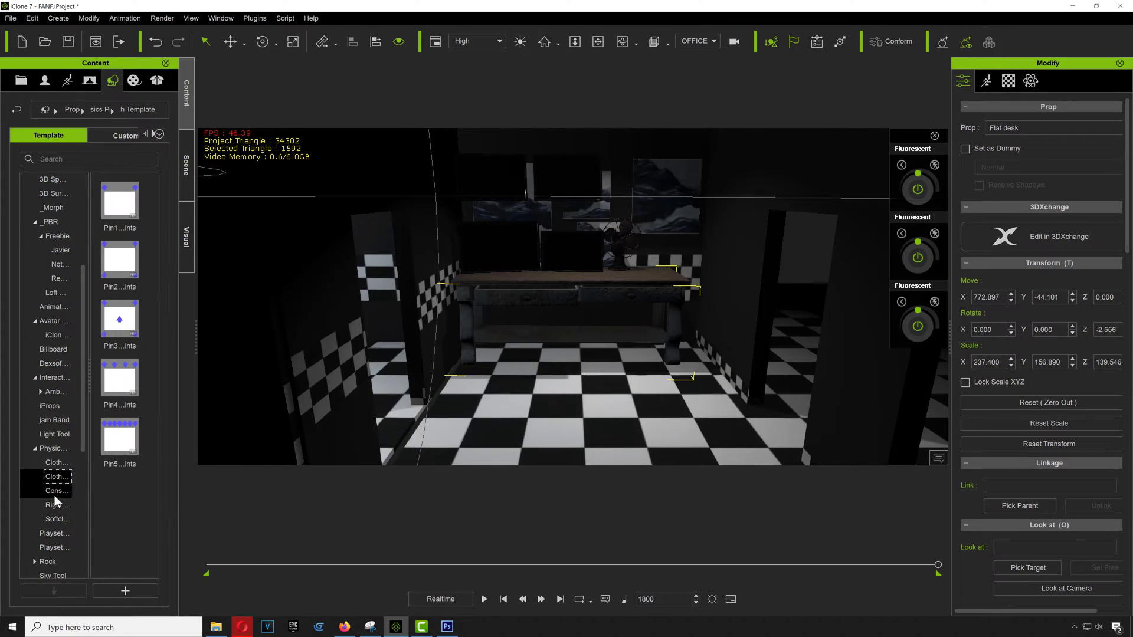
left_click(55, 505)
left_click_drag(154, 396, 505, 392)
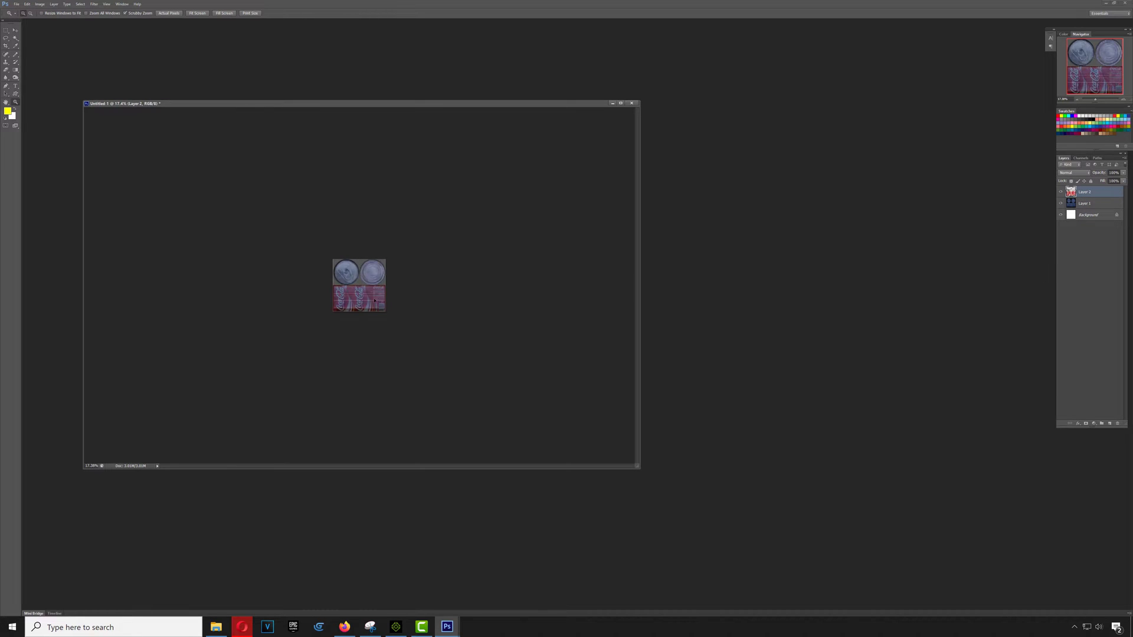
- In Photoshop, adjust the opacity of the top Coca-Cola label layer over the drum texture and save the file
left_click(375, 296)
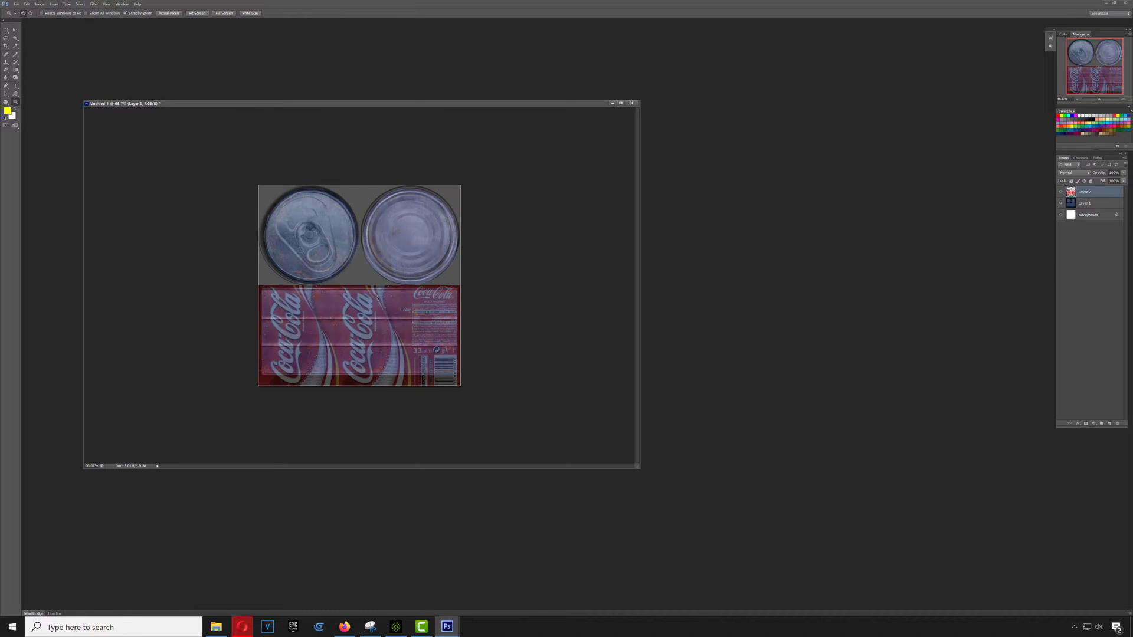
left_click(1062, 193)
left_click(1061, 192)
left_click_drag(1099, 100, 1096, 104)
left_click(1123, 173)
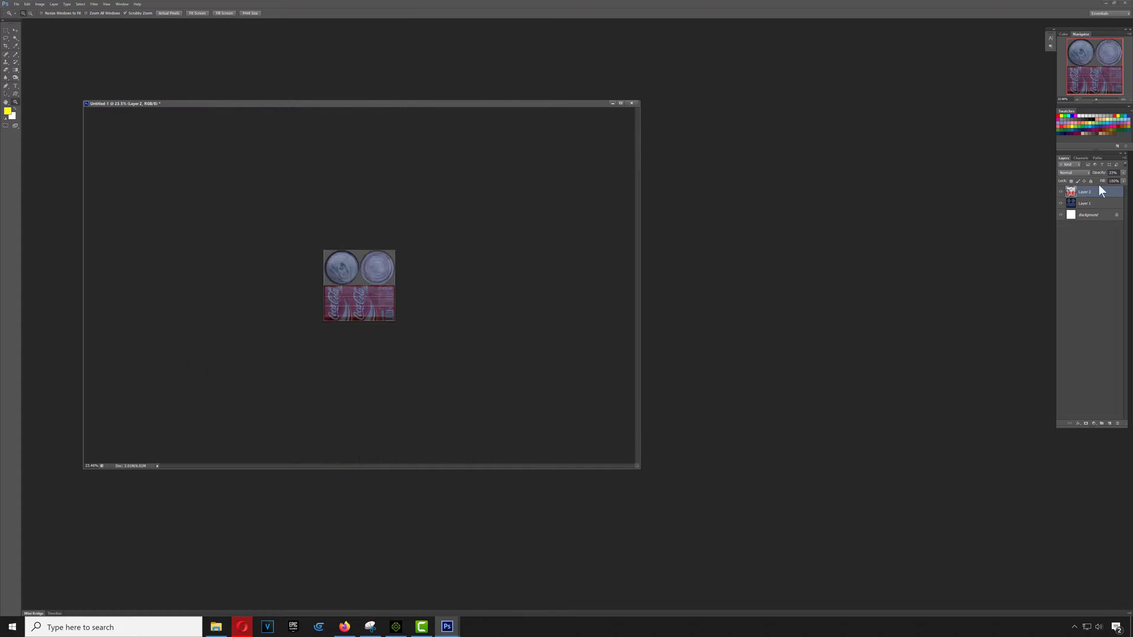
left_click_drag(1104, 181, 1126, 181)
key("ctrl+s")
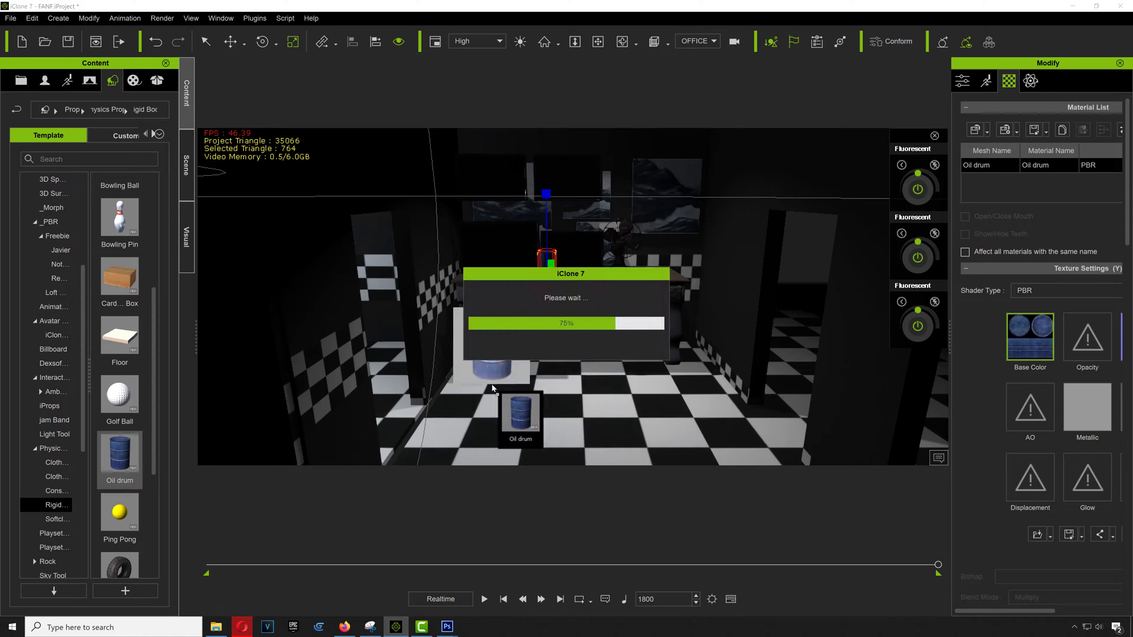
- Back in iClone, apply the Coca-Cola texture as the small oil drum's base color and slide it along the desk toward the two TVs
left_click_drag(523, 375, 661, 411)
mouse_move(1029, 347)
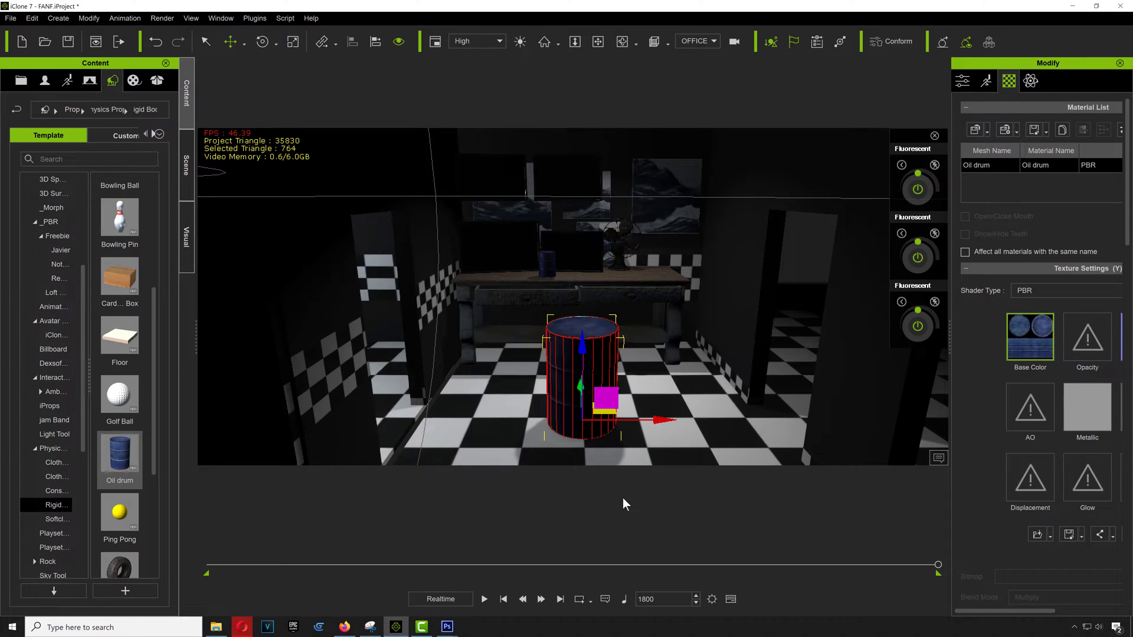
left_click_drag(119, 454, 549, 263)
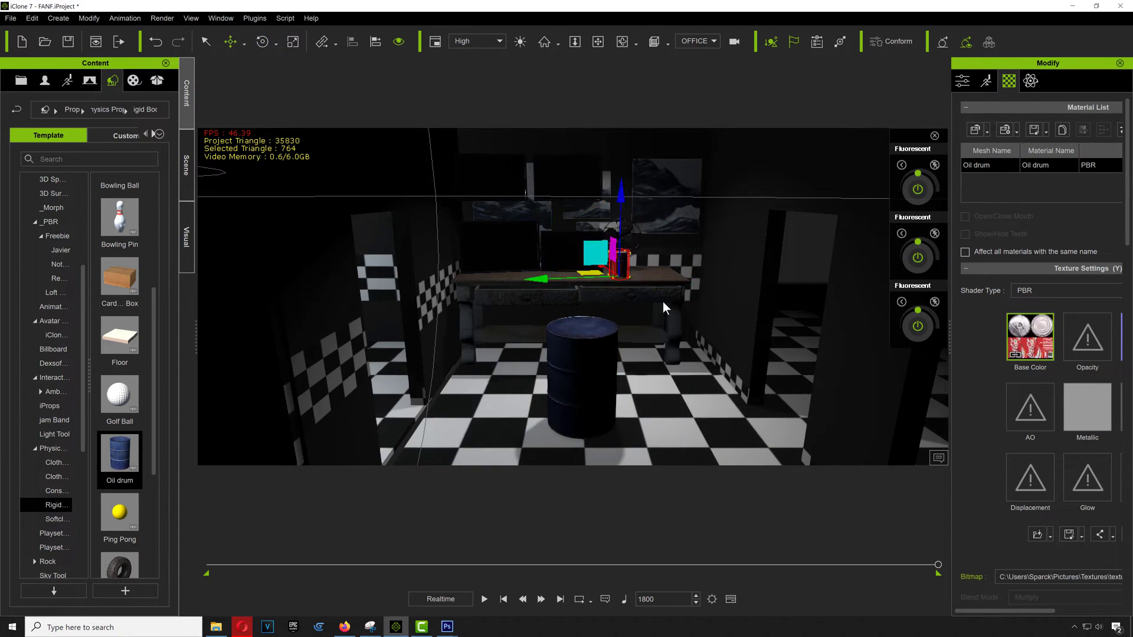
left_click_drag(543, 280, 467, 280)
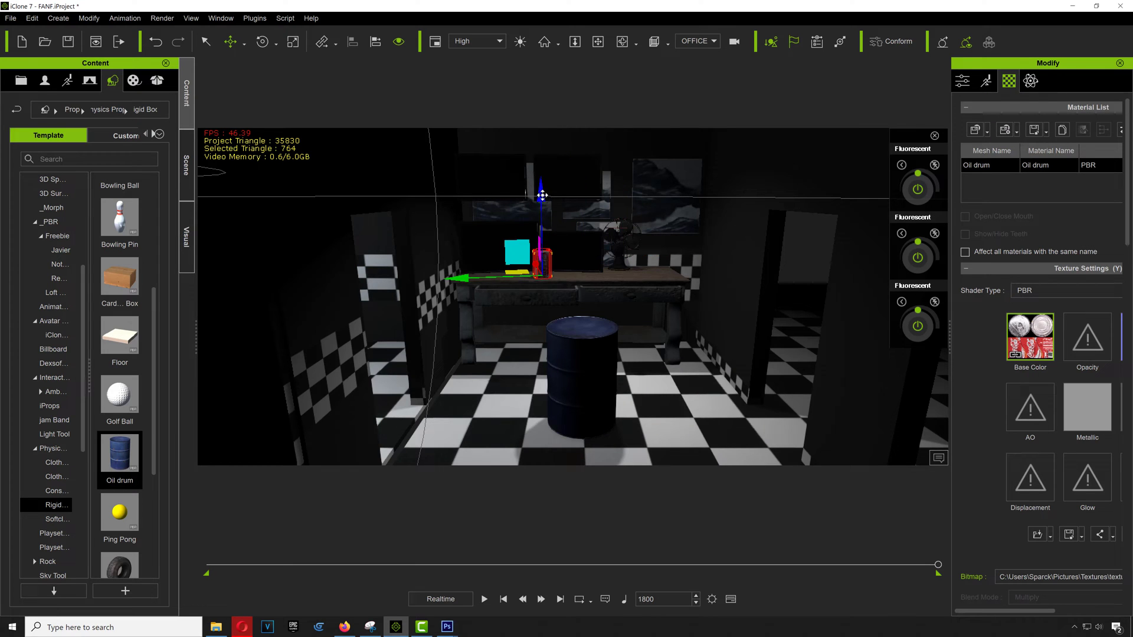
- Delete the full-size oil drum from the floor and reposition the desk fan at about X 871, Y -82
left_click(595, 355)
key("Delete")
left_click(618, 271)
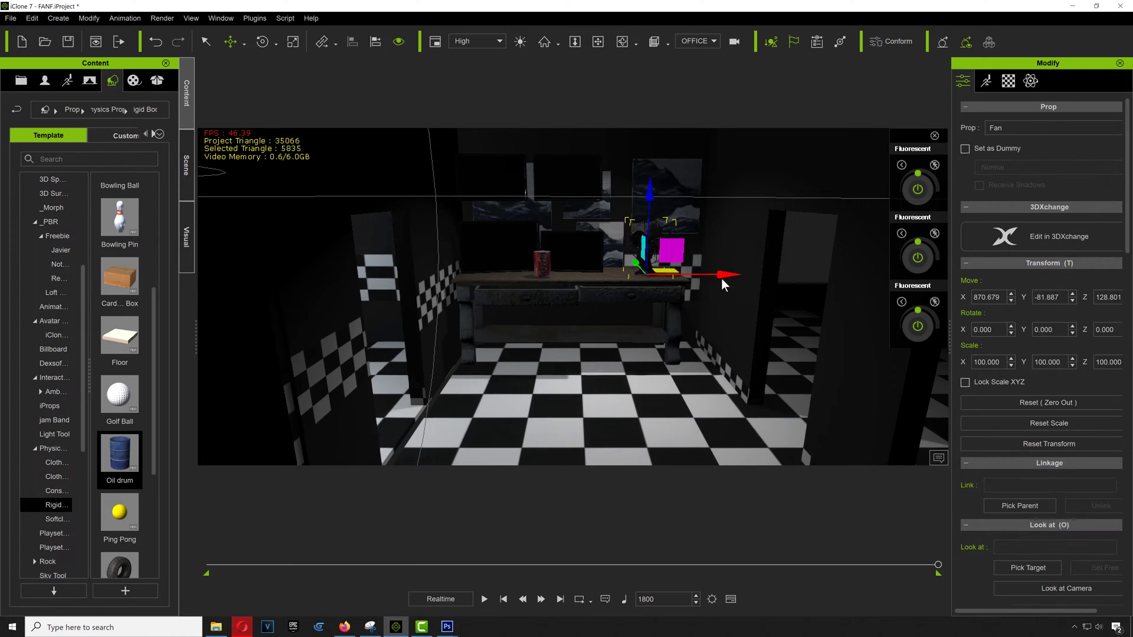
key("e")
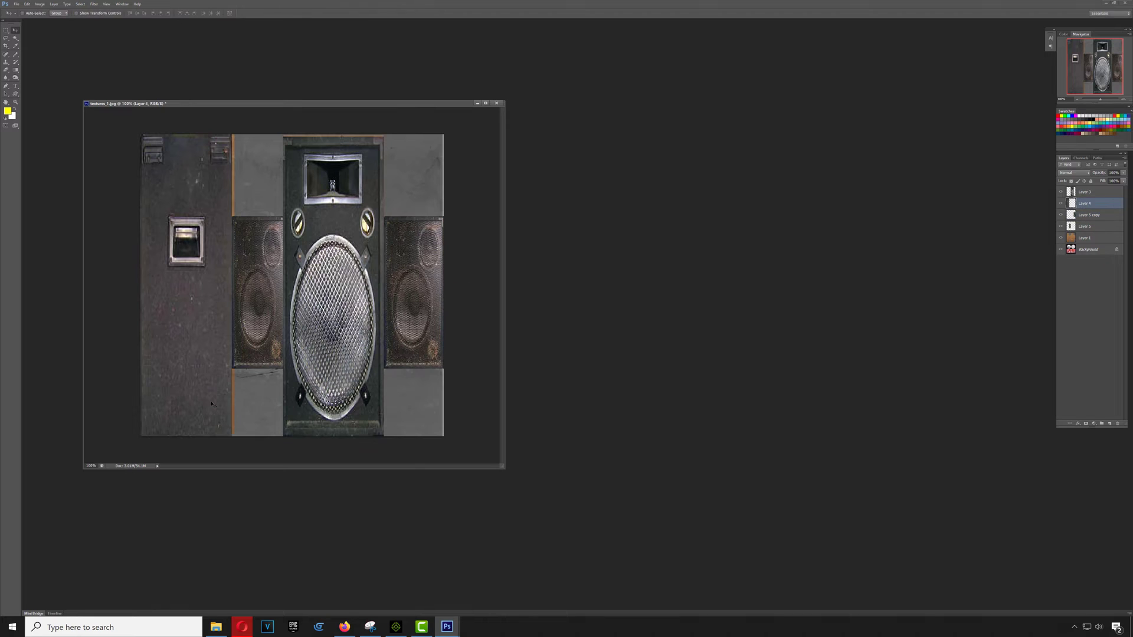
- In the Photoshop speaker texture, widen the Layer 4 side panel slightly and rearrange the layer stack to bring a lower layer to the top
key("ctrl+t")
left_click_drag(232, 307, 236, 307)
key("Return")
left_click_drag(1085, 226, 1085, 187)
left_click(346, 236, "ctrl")
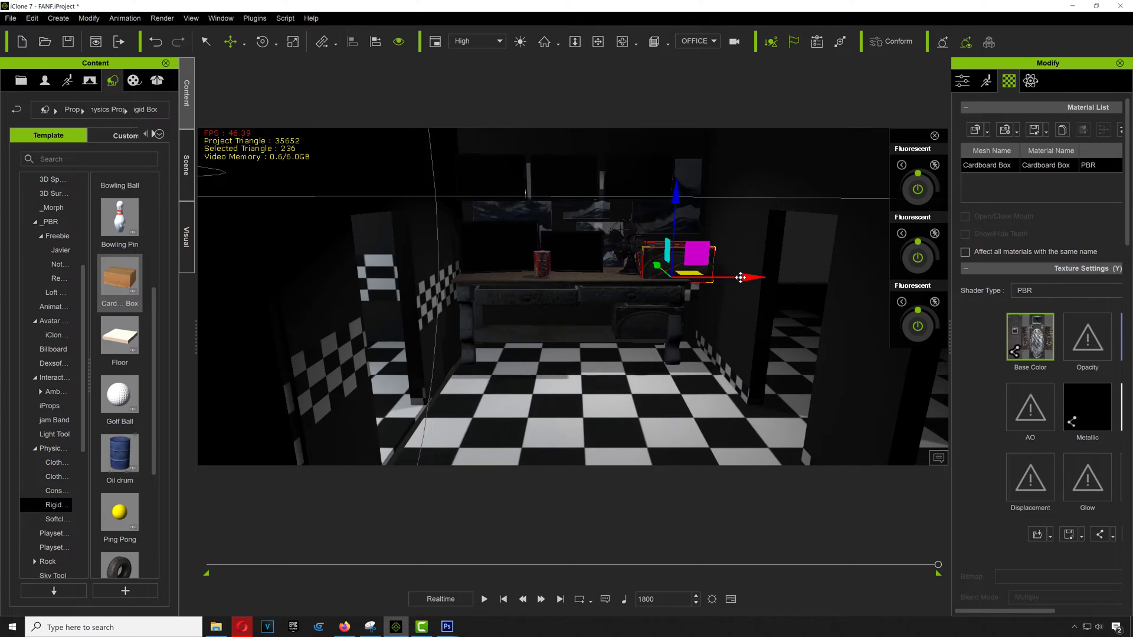
- In iClone, stand the speaker-textured cardboard box upright by setting its Y rotation to 90
key("e")
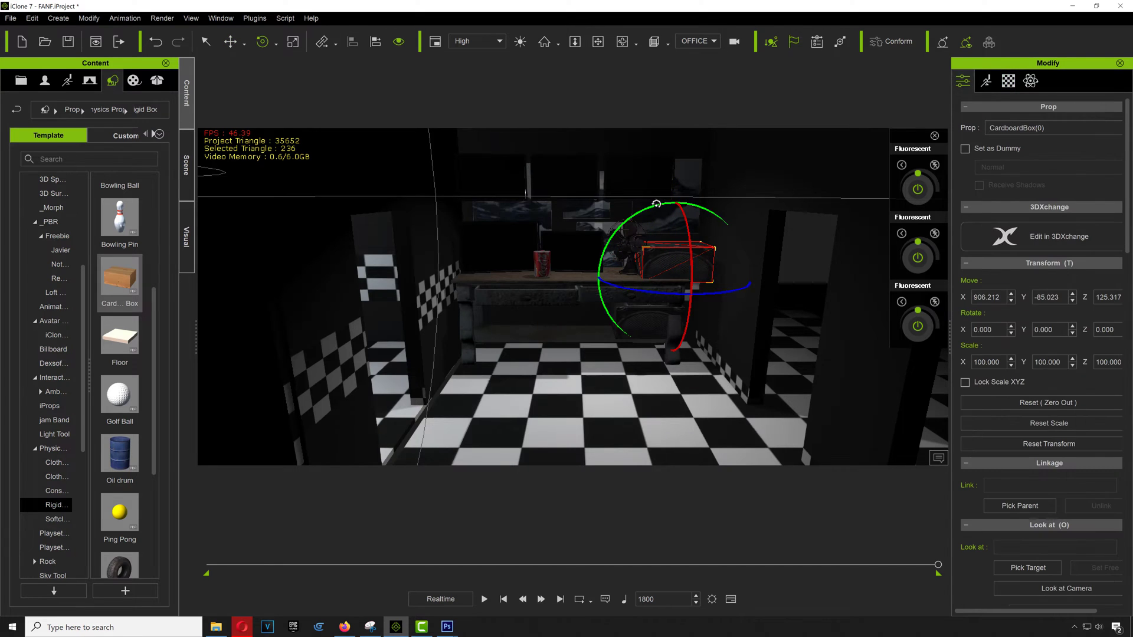
left_click_drag(657, 204, 635, 255)
key("ctrl+z")
double_click(1048, 330)
type("90")
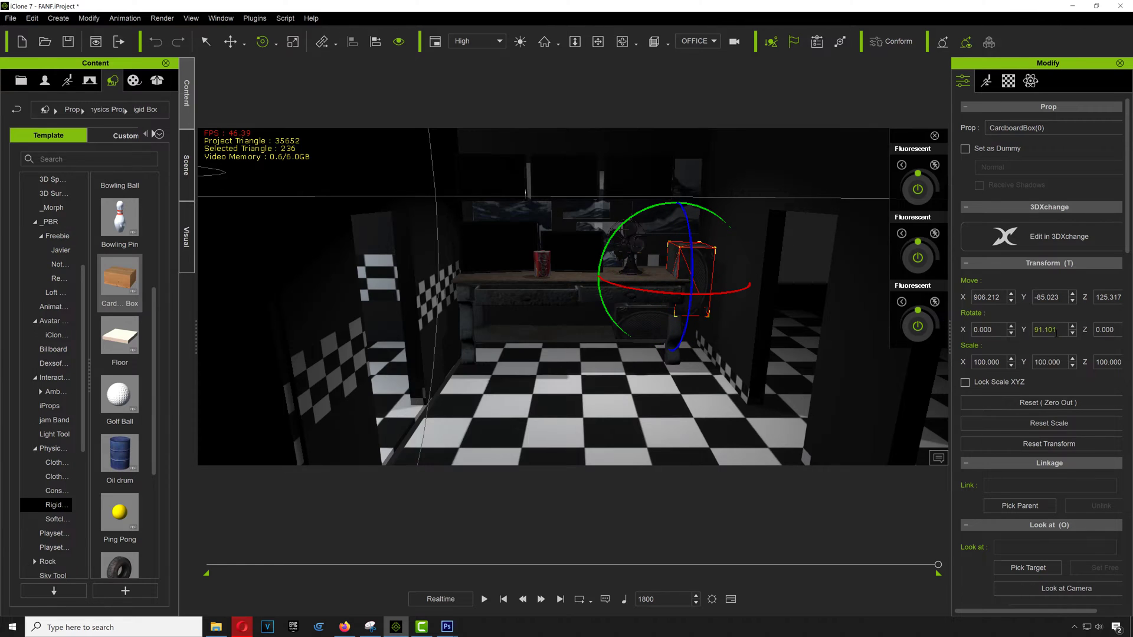
key("Return")
- Stretch the speaker box to a Z scale of about 134 and raise it to about Z 180 above the desk
key("r")
left_click_drag(752, 278, 787, 281)
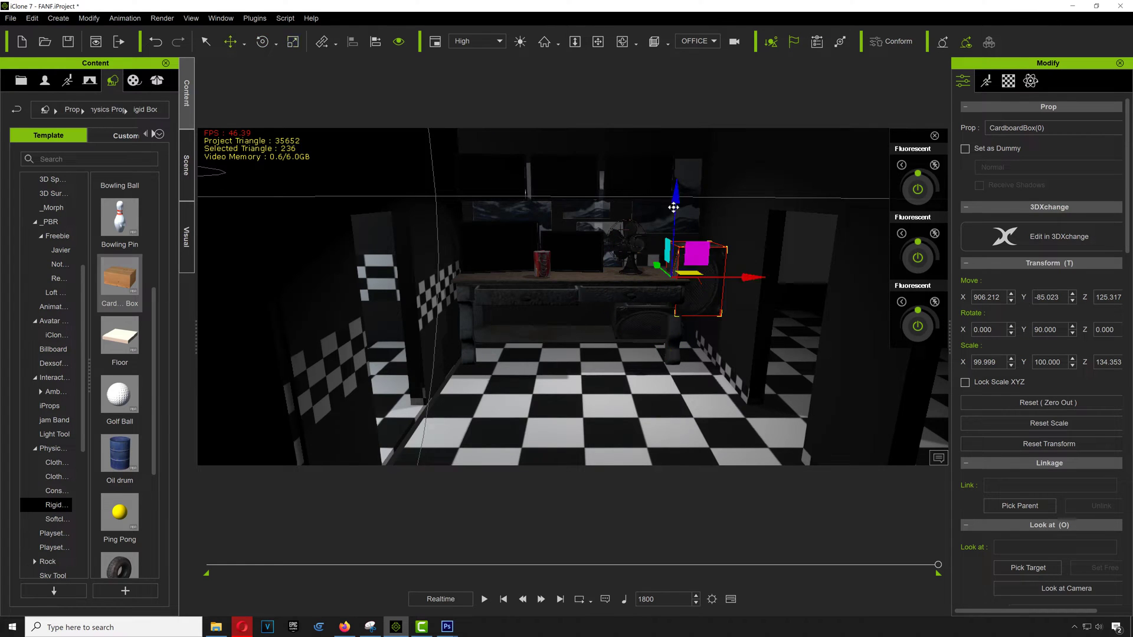
left_click_drag(673, 207, 679, 163)
- Rotate the raised speaker box to about 13 in X so it faces into the room
left_click(756, 336)
left_click(697, 275)
key("e")
left_click_drag(733, 246, 718, 248)
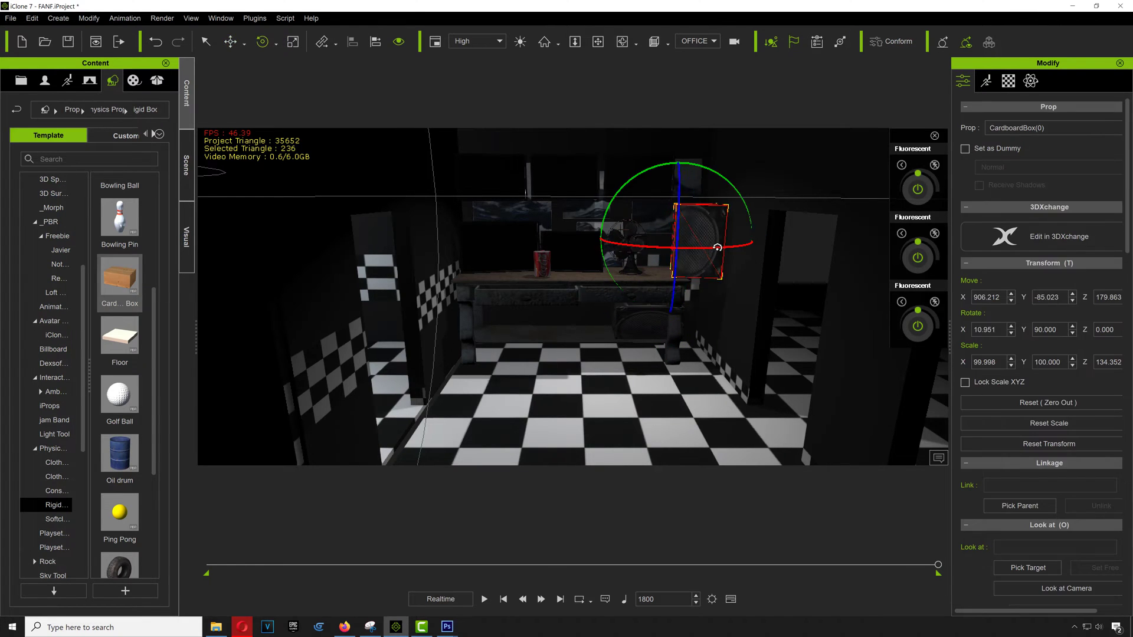
- Add the Tableware prop from the Loft Scene library to the desk at about X 669, Y -107
scroll(146, 550, "down", 2)
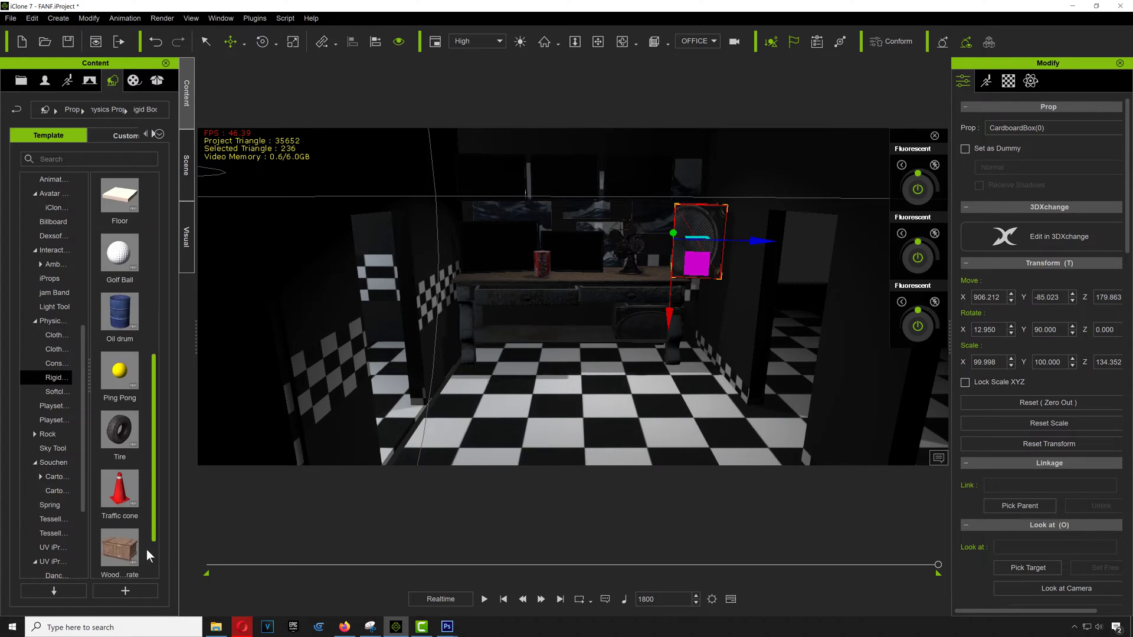
scroll(140, 299, "up", 4)
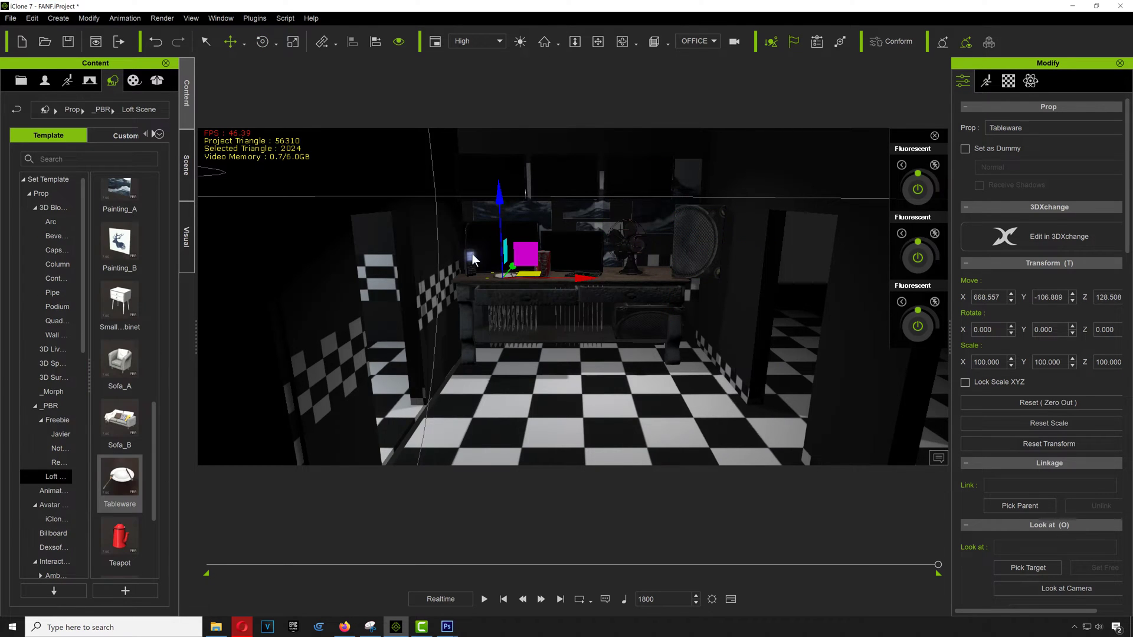
scroll(158, 536, "down", 3)
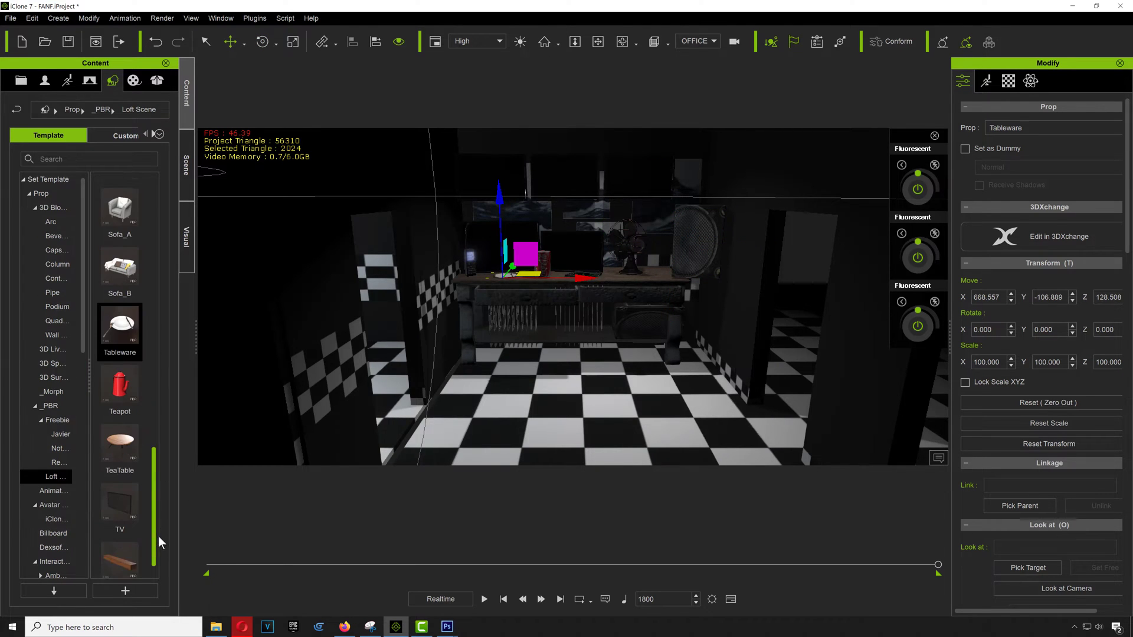
scroll(162, 453, "up", 4)
- Add the CART1_TreasureChest prop at about 57 scale, turned about -77 in Z, and place it near X 935, Y -177
scroll(162, 447, "down", 5)
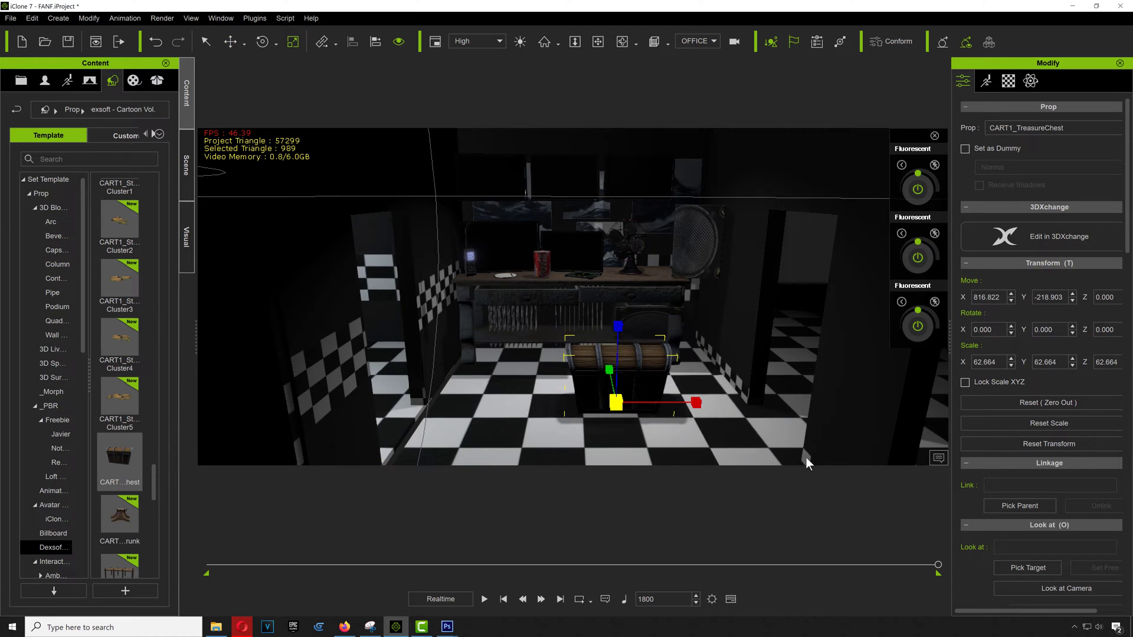
key("e")
key("w")
left_click_drag(637, 414, 745, 395)
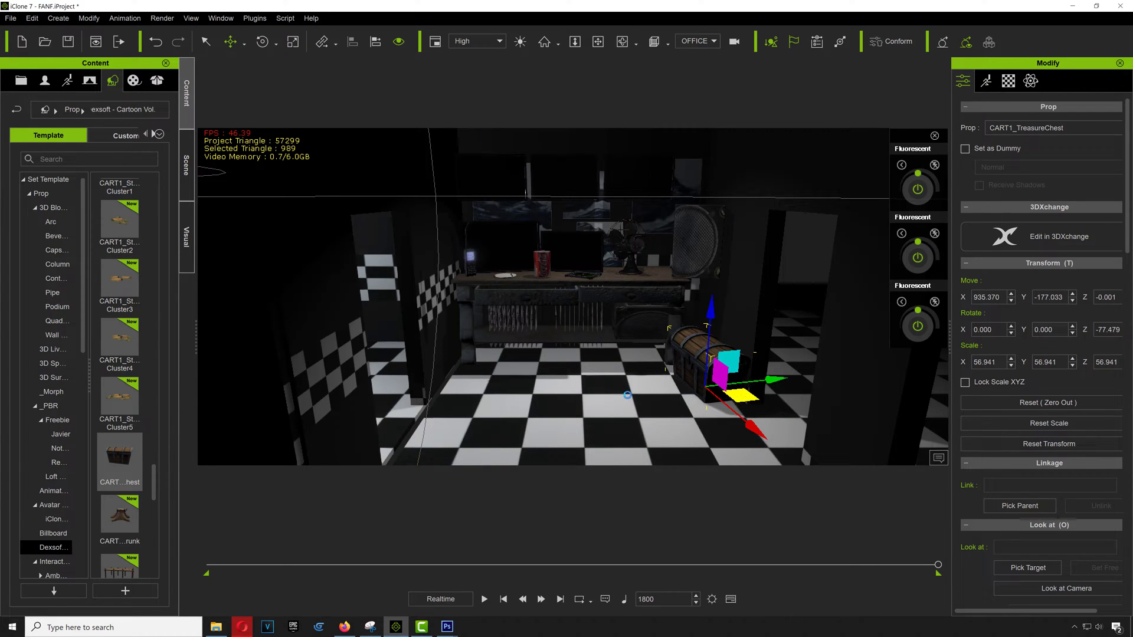
- Select the Coca-Cola can on the desk and open its material texture settings
left_click(544, 269)
left_click(1008, 81)
scroll(975, 402, "down", 1)
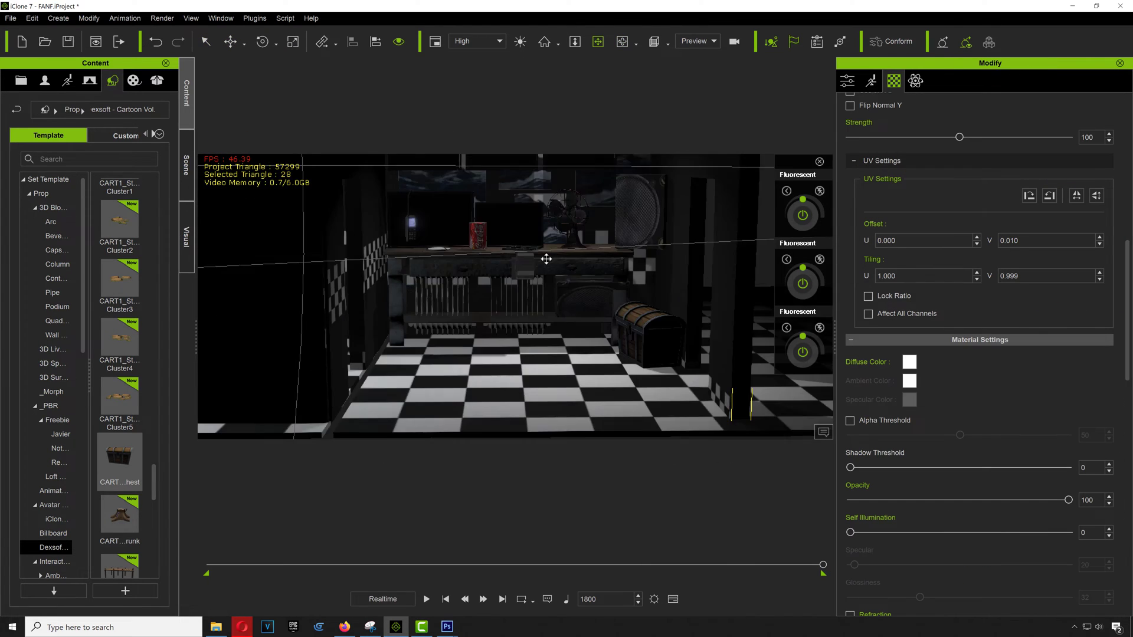
- Switch to the OFFICE camera, reframe the furnished room, and inspect it briefly with the auxiliary light on
left_click_drag(547, 259, 559, 294)
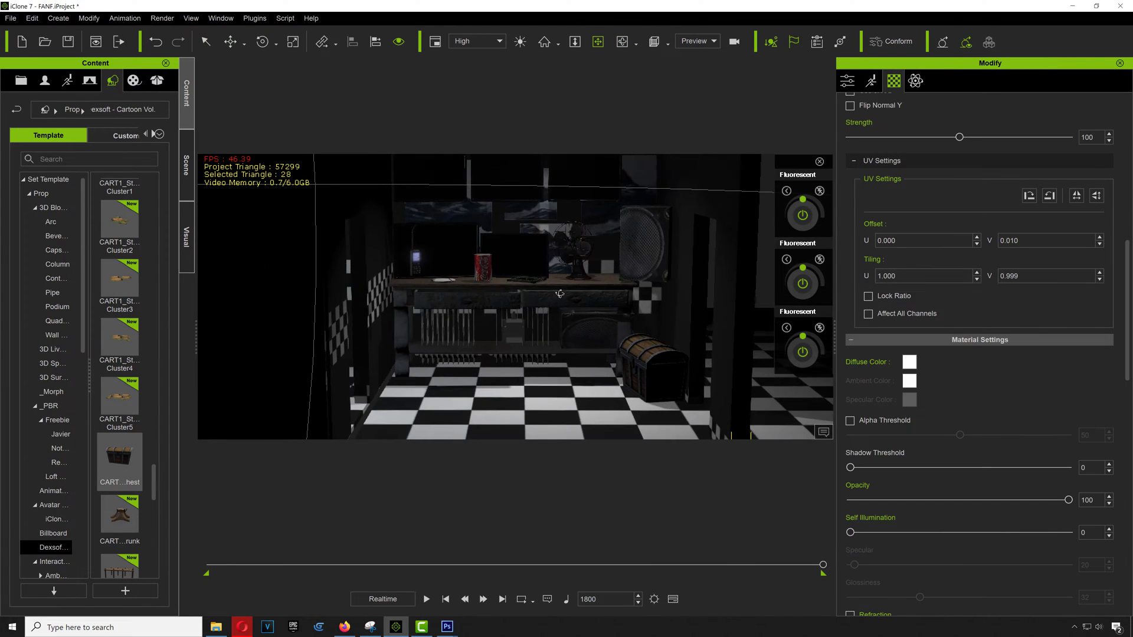
left_click(698, 41)
left_click(698, 108)
left_click_drag(549, 251, 553, 271)
right_click_drag(554, 271, 550, 294)
left_click(519, 41)
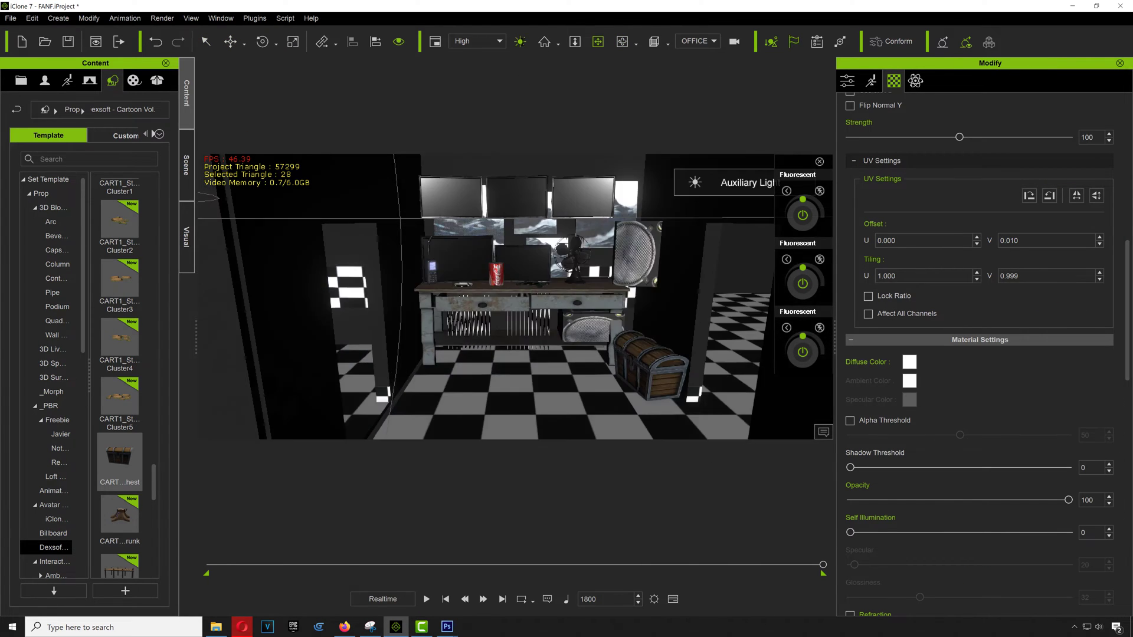
left_click(519, 41)
- Render the OFFICE camera view as a PNG image into the 6NightsAtJason project folder
left_click(162, 17)
left_click(176, 35)
left_click(505, 511)
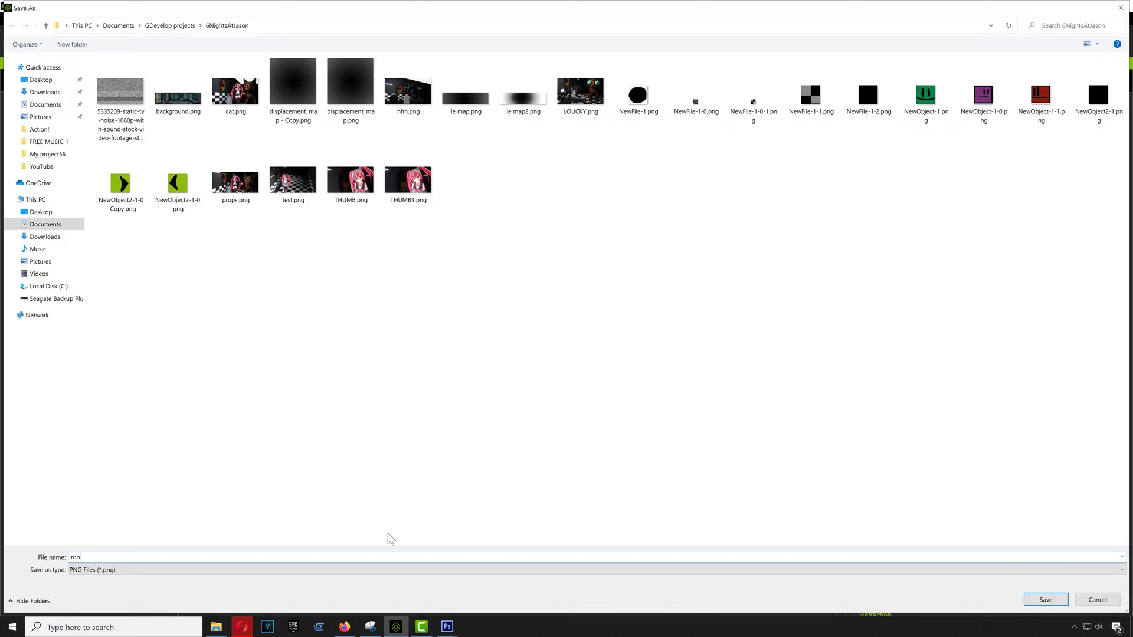
key("Return")
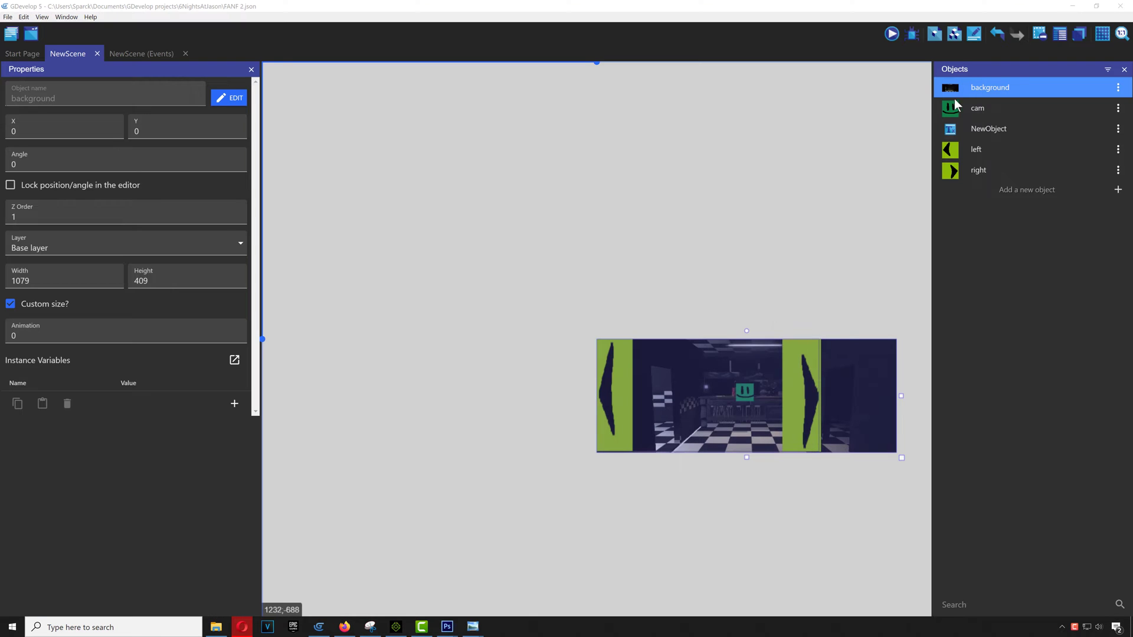
- Switch to GDevelop and launch a preview of the scene with the office background
left_click(893, 34)
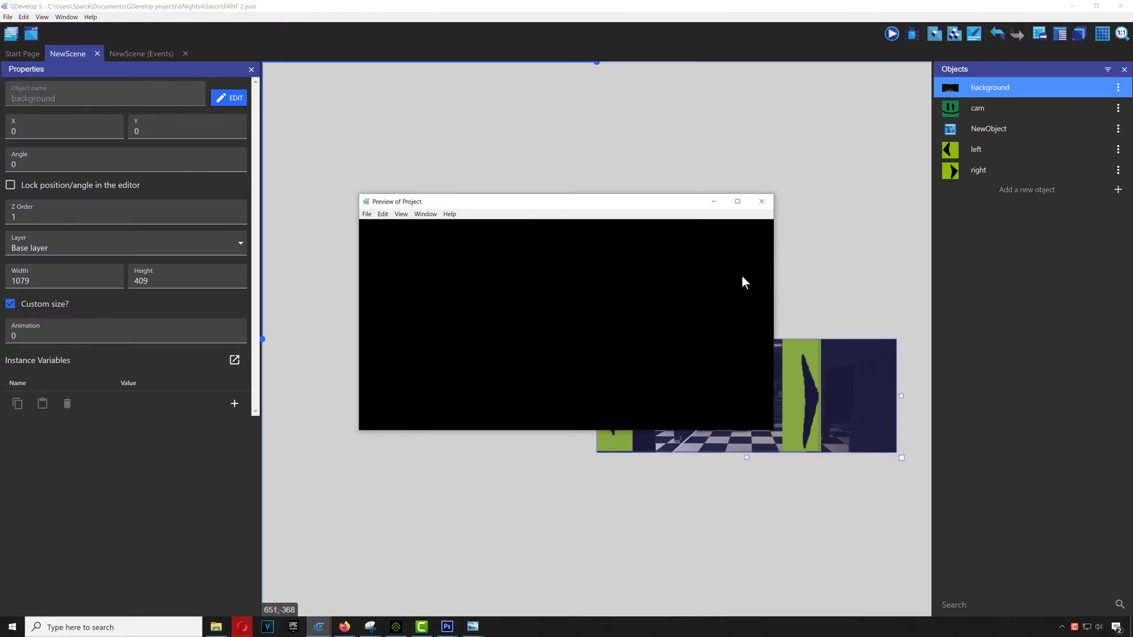
- Test the office preview both maximized and at its original window size, panning the room fully to each side
left_click(738, 201)
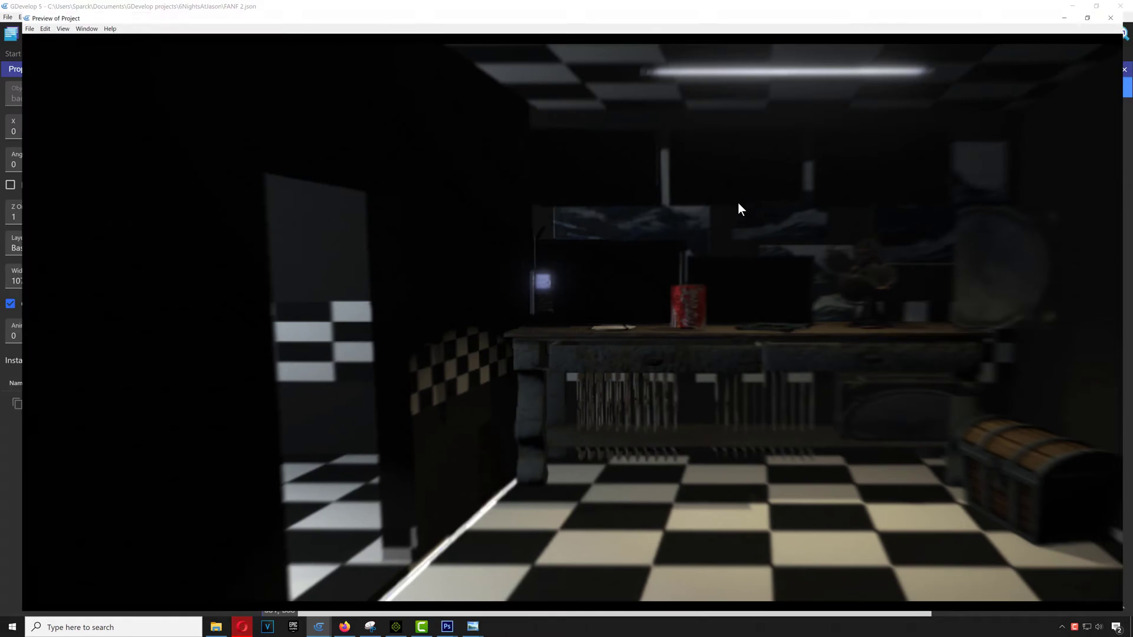
mouse_move(1090, 351)
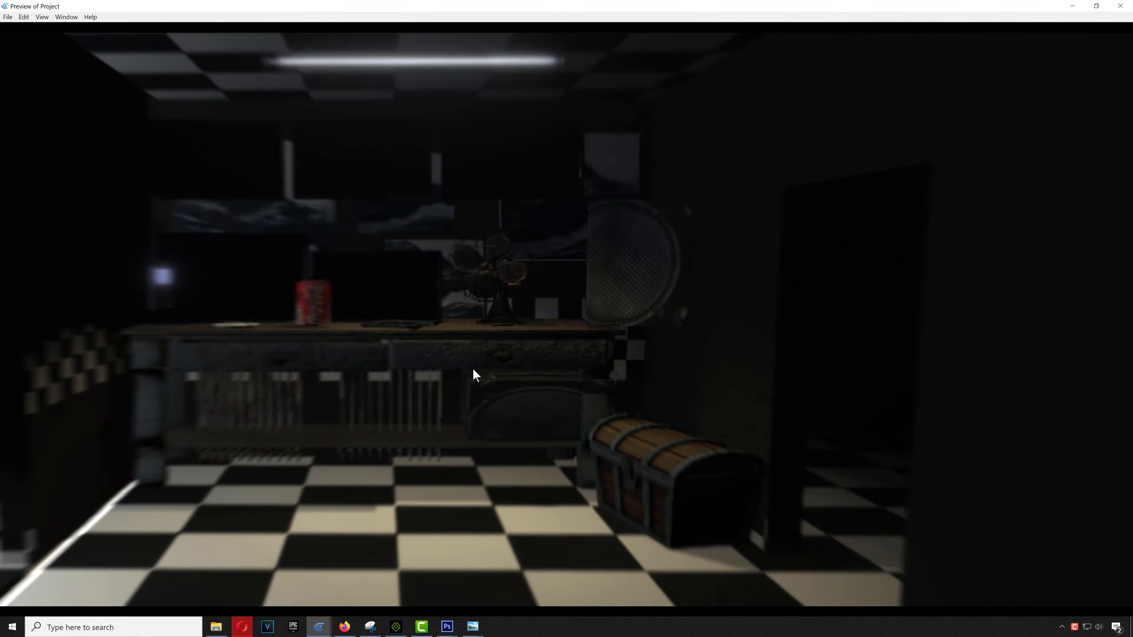
mouse_move(41, 390)
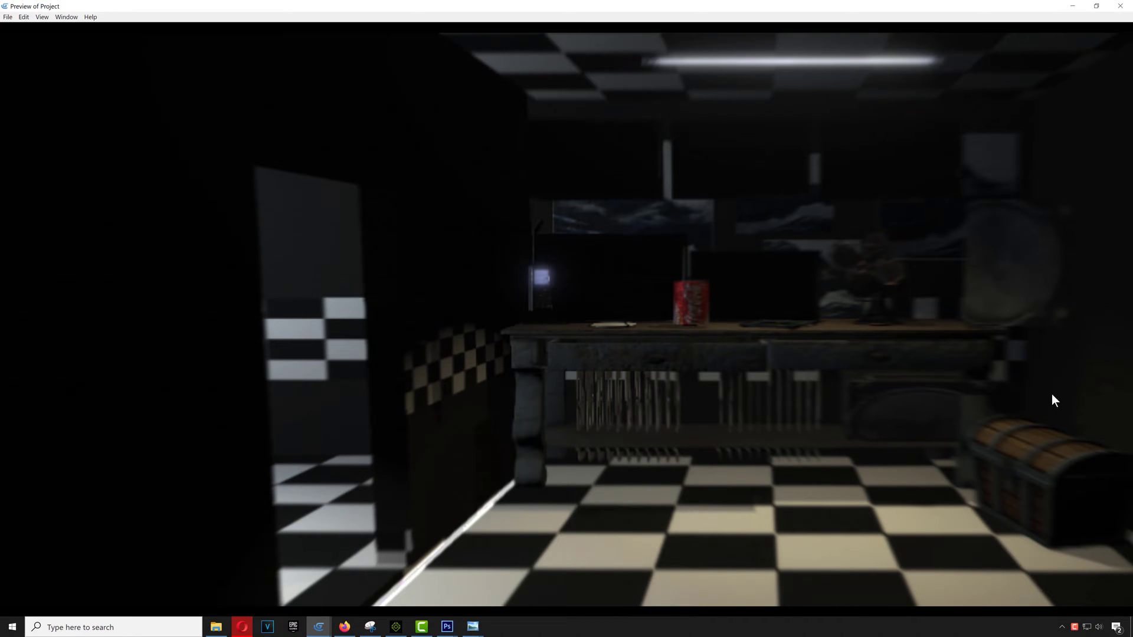
mouse_move(1067, 393)
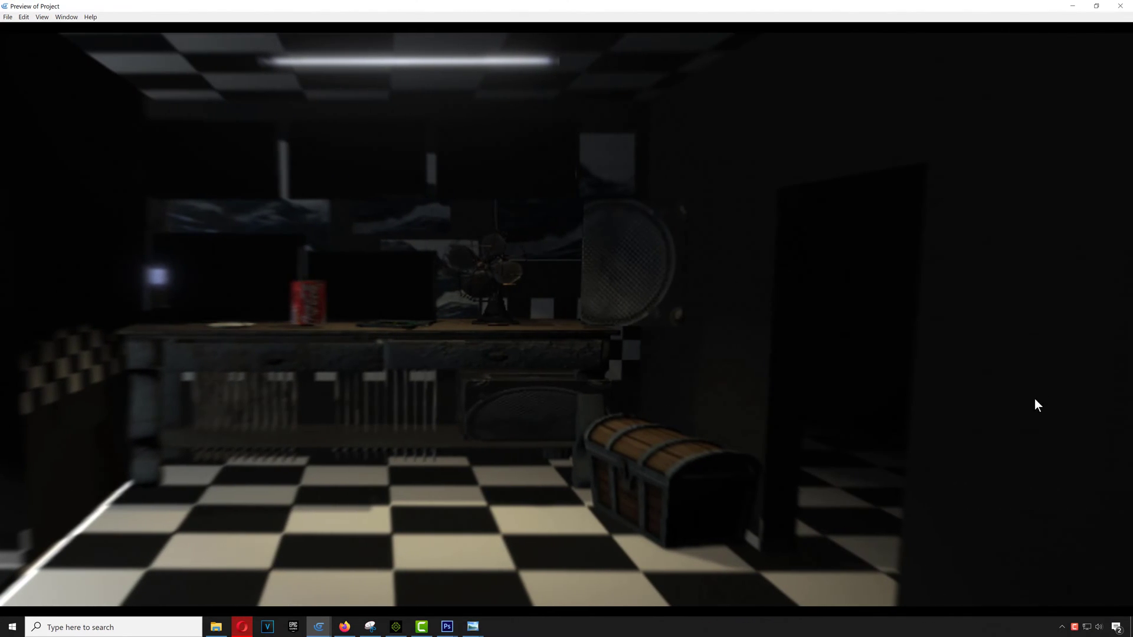
left_click(1096, 7)
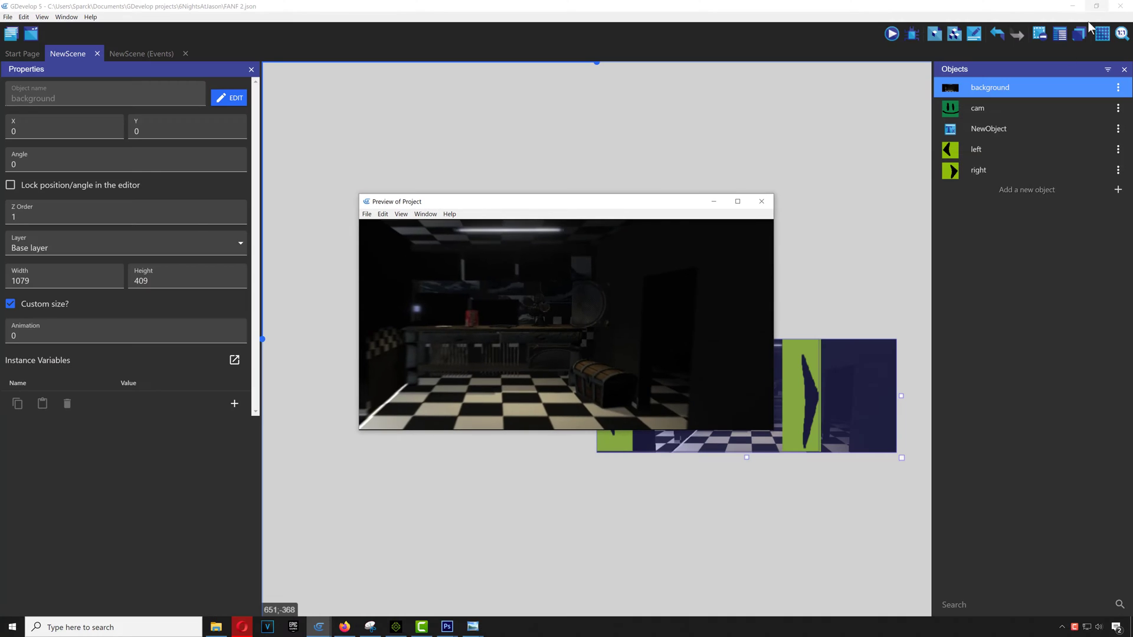
mouse_move(377, 366)
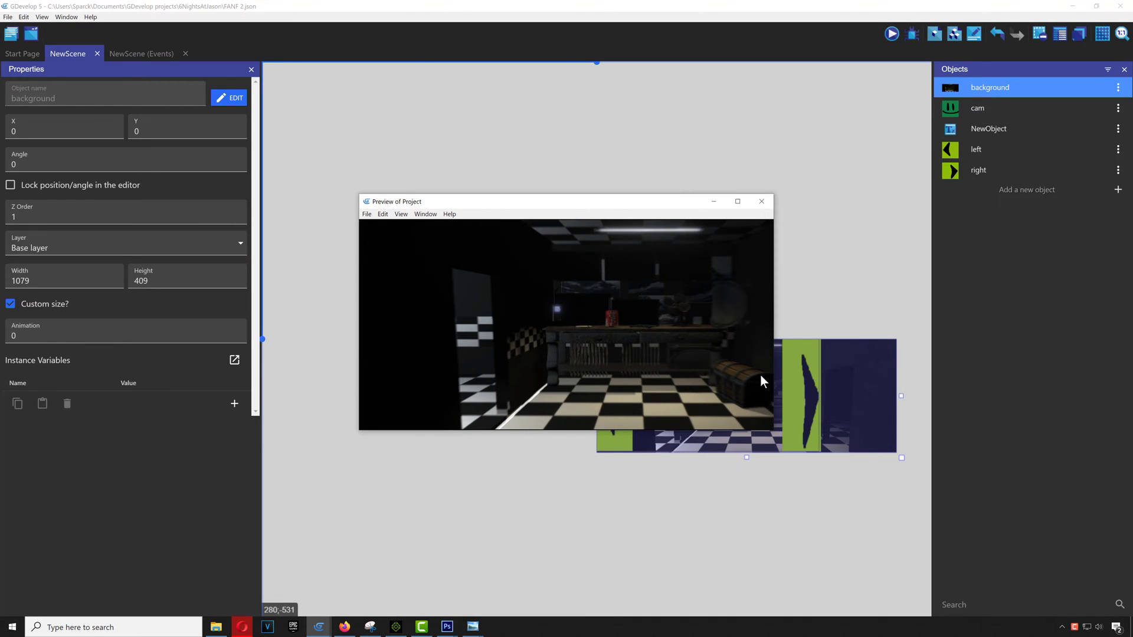
mouse_move(764, 374)
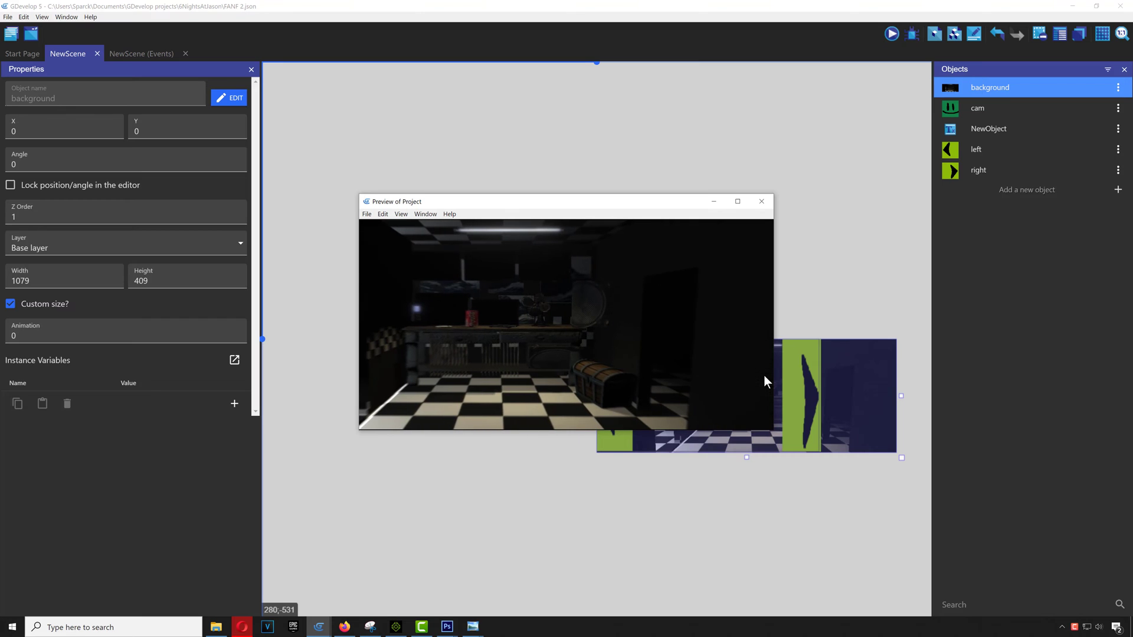